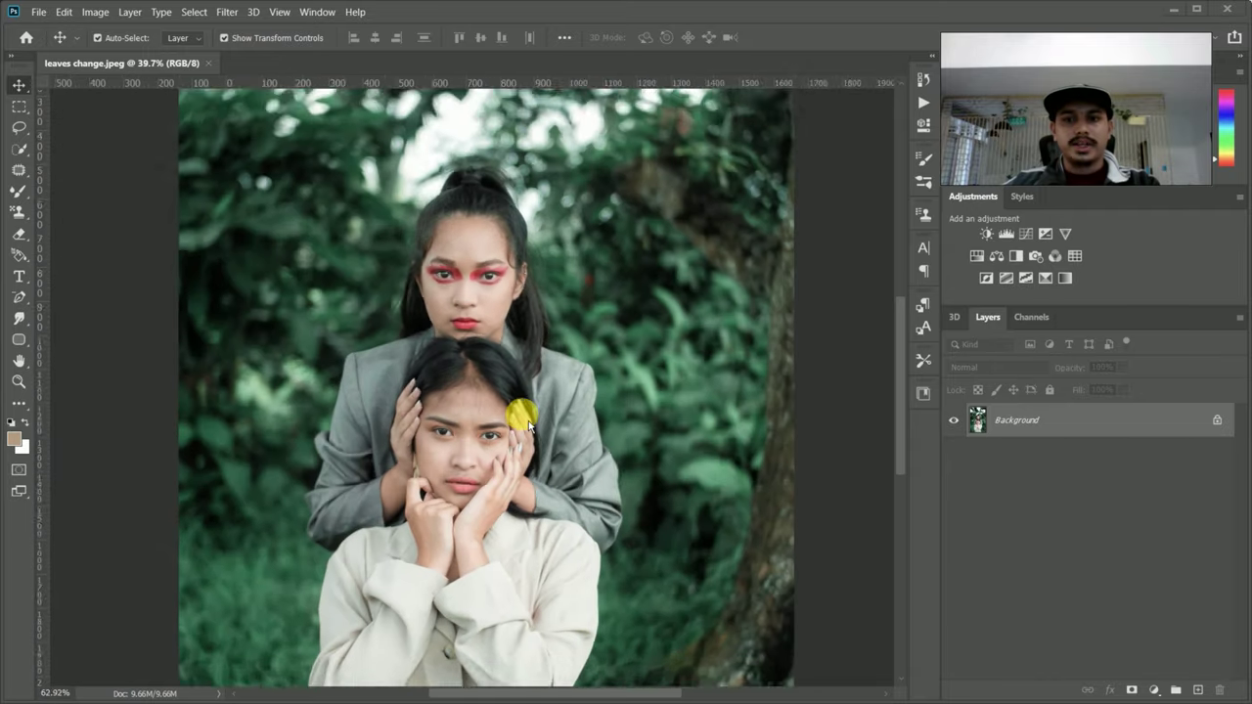
Duplicate the Background photo onto a new layer with Ctrl+J.
scroll(529, 425, up, 1)
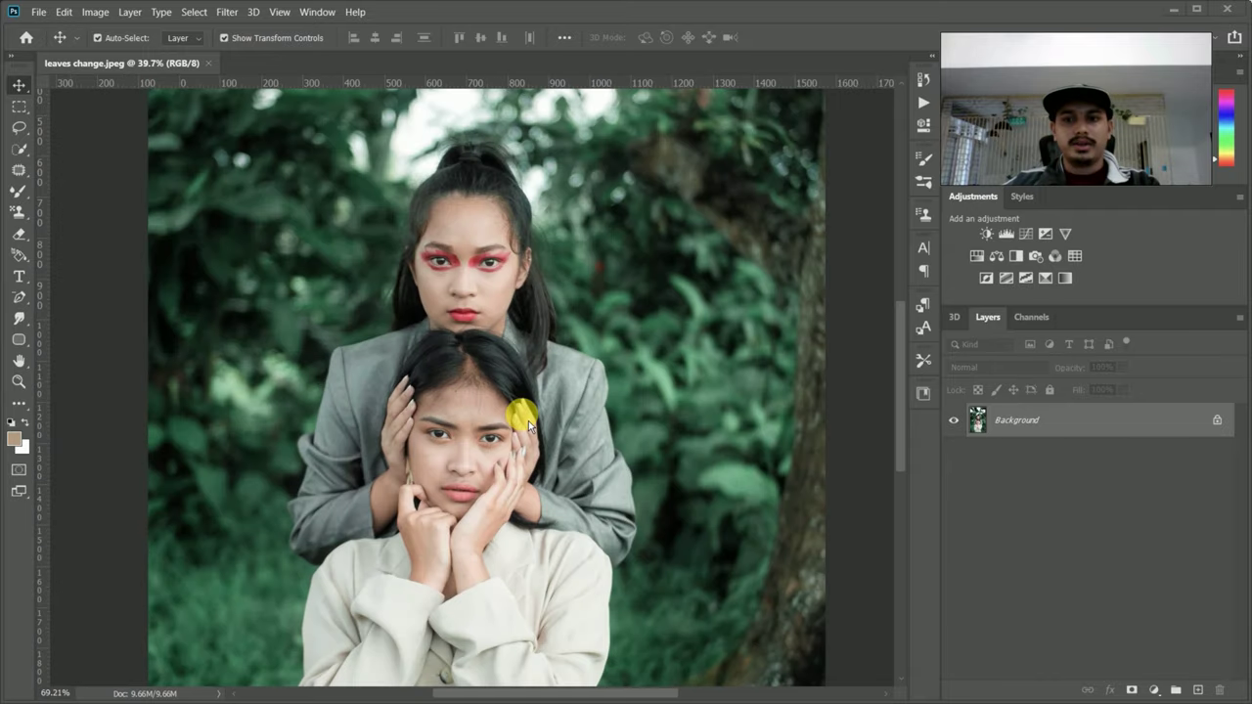
scroll(528, 425, up, 1)
scroll(528, 425, down, 2)
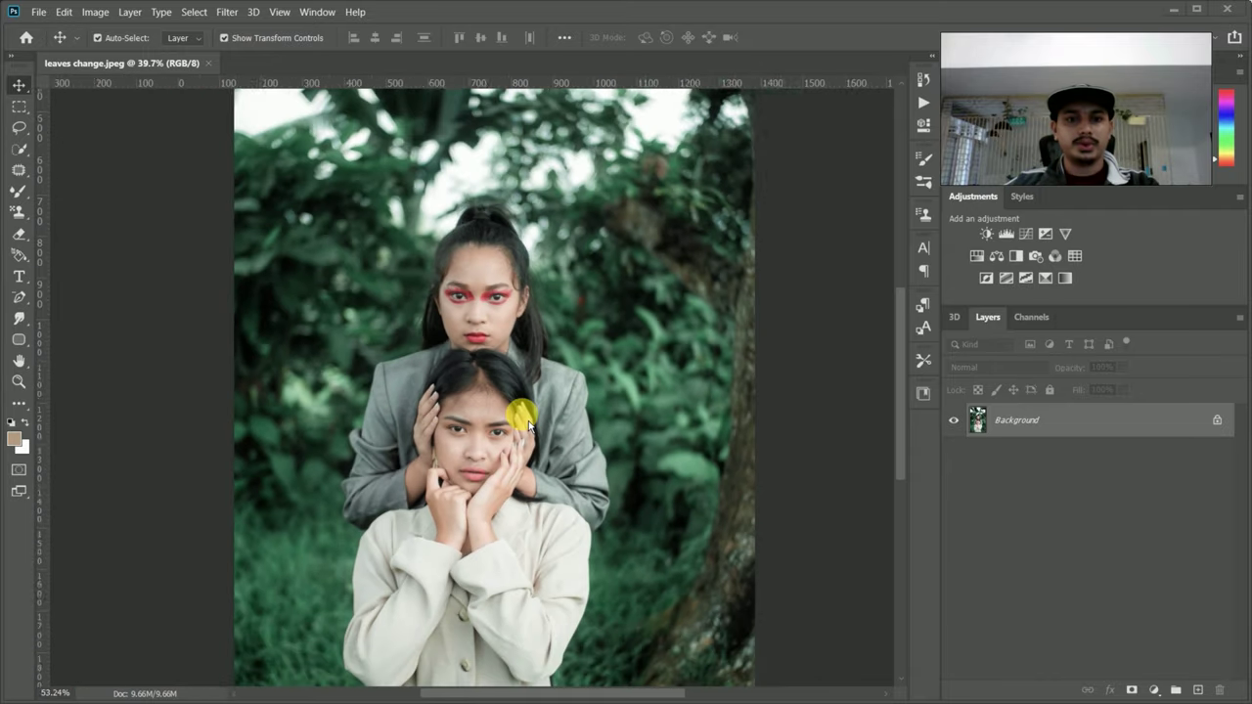
scroll(529, 425, down, 1)
scroll(529, 422, down, 1)
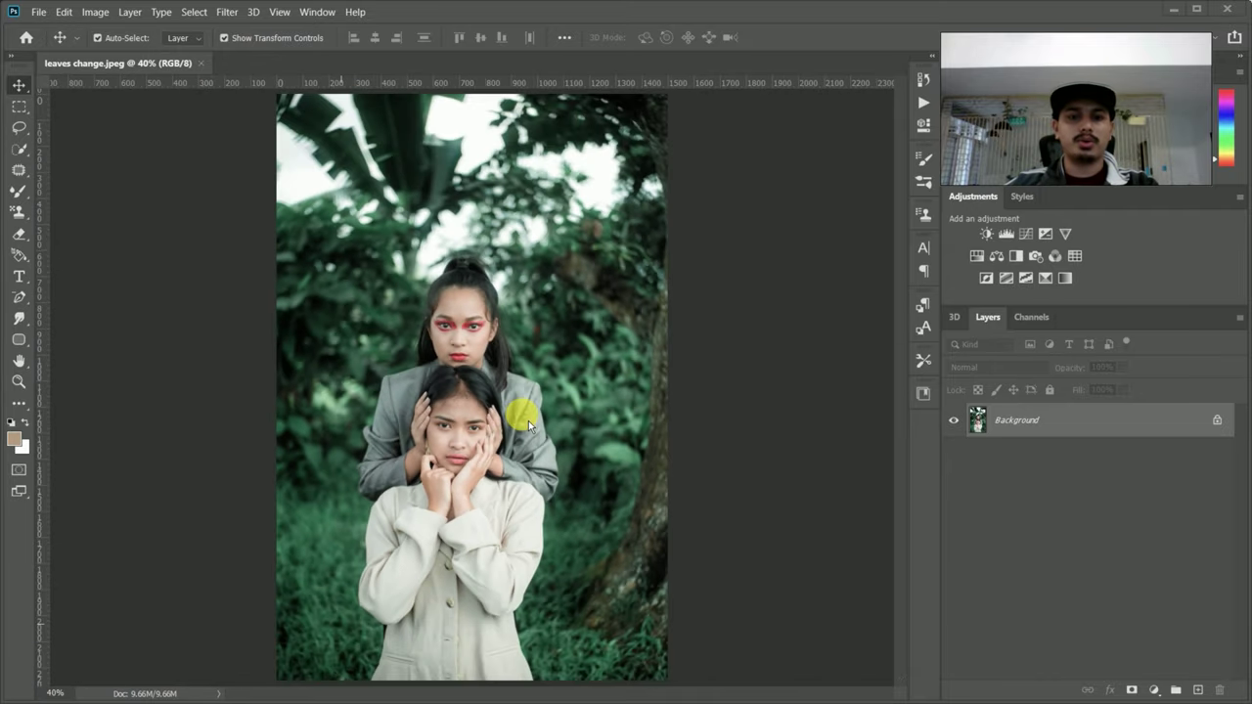
scroll(528, 420, down, 1)
scroll(528, 421, down, 1)
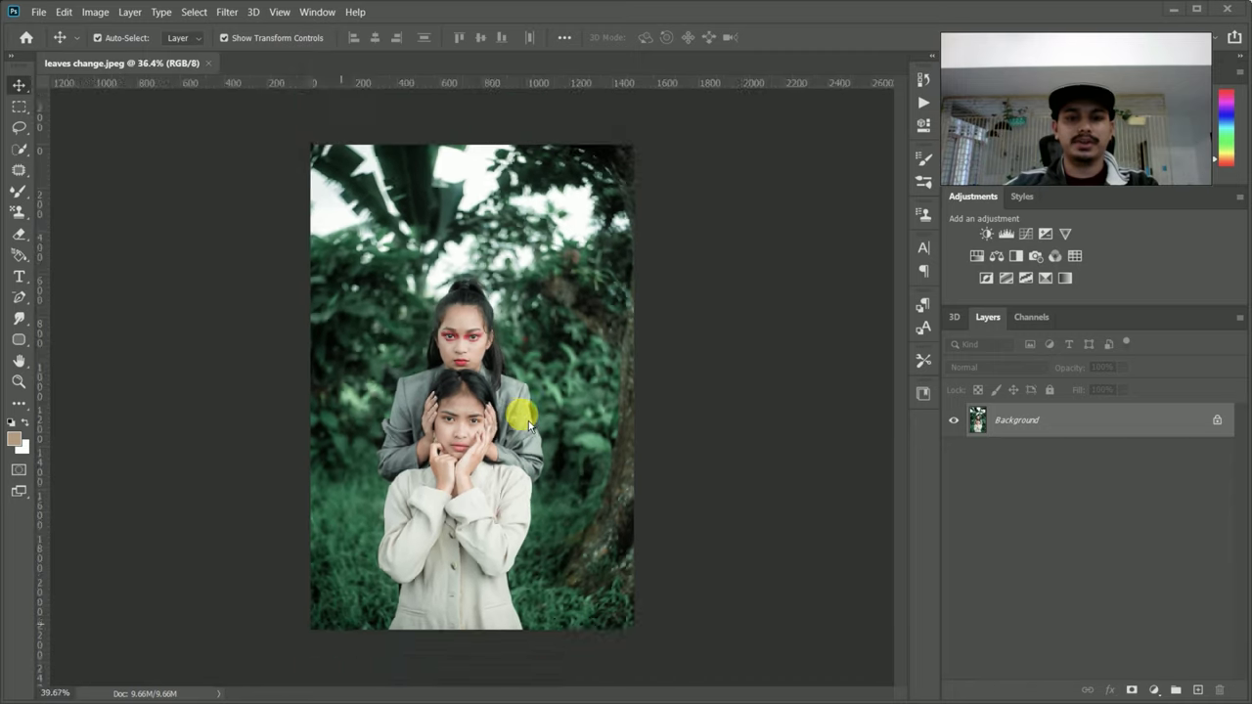
scroll(528, 421, up, 3)
scroll(529, 421, up, 1)
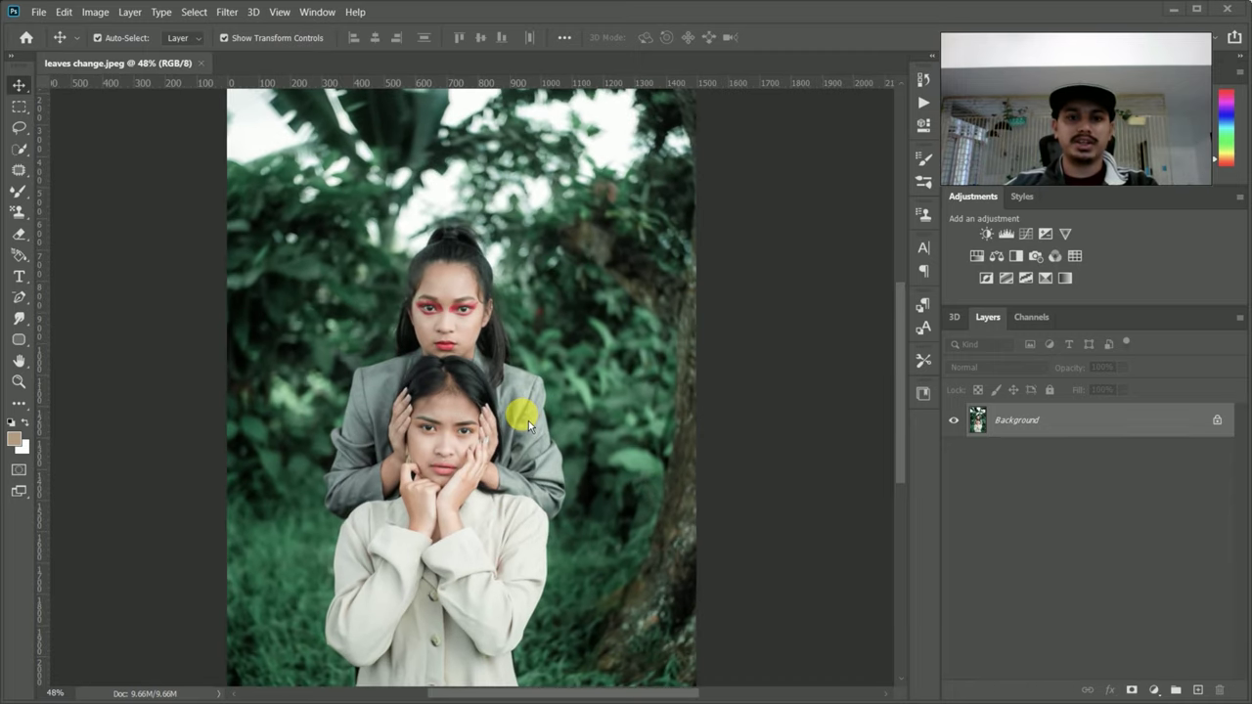
scroll(528, 421, up, 1)
scroll(529, 421, down, 1)
scroll(528, 420, down, 1)
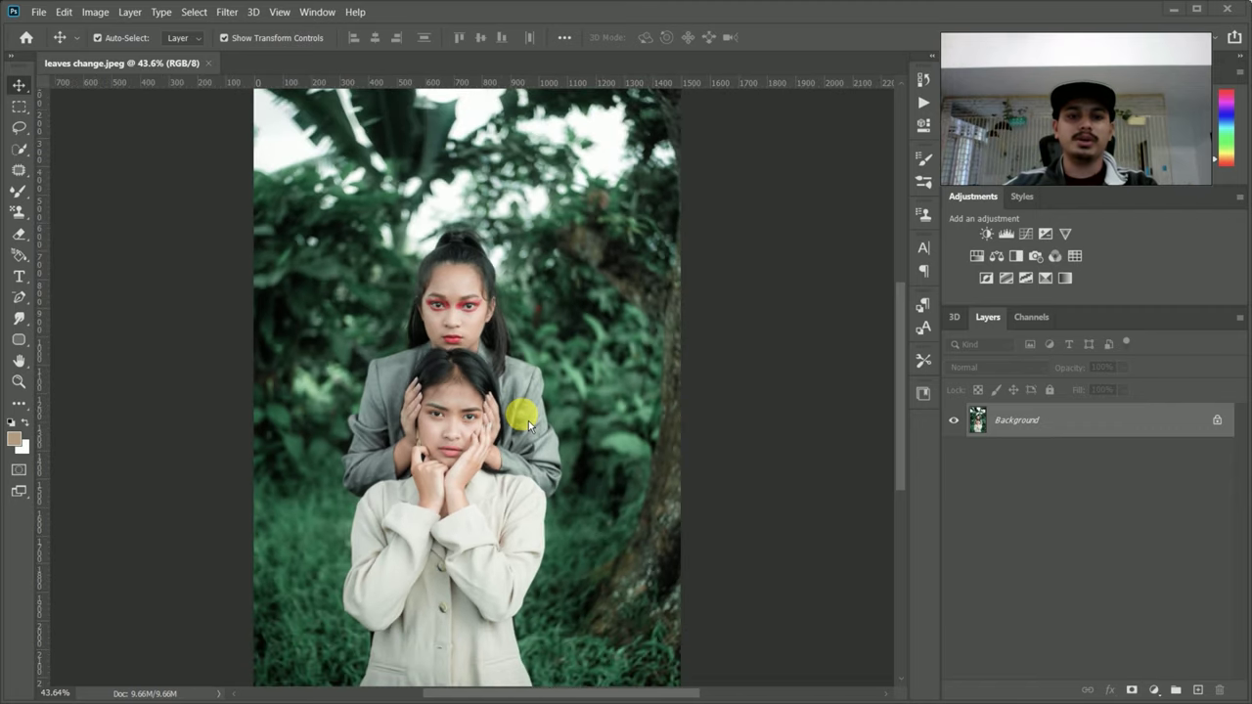
scroll(528, 421, down, 2)
scroll(528, 421, up, 1)
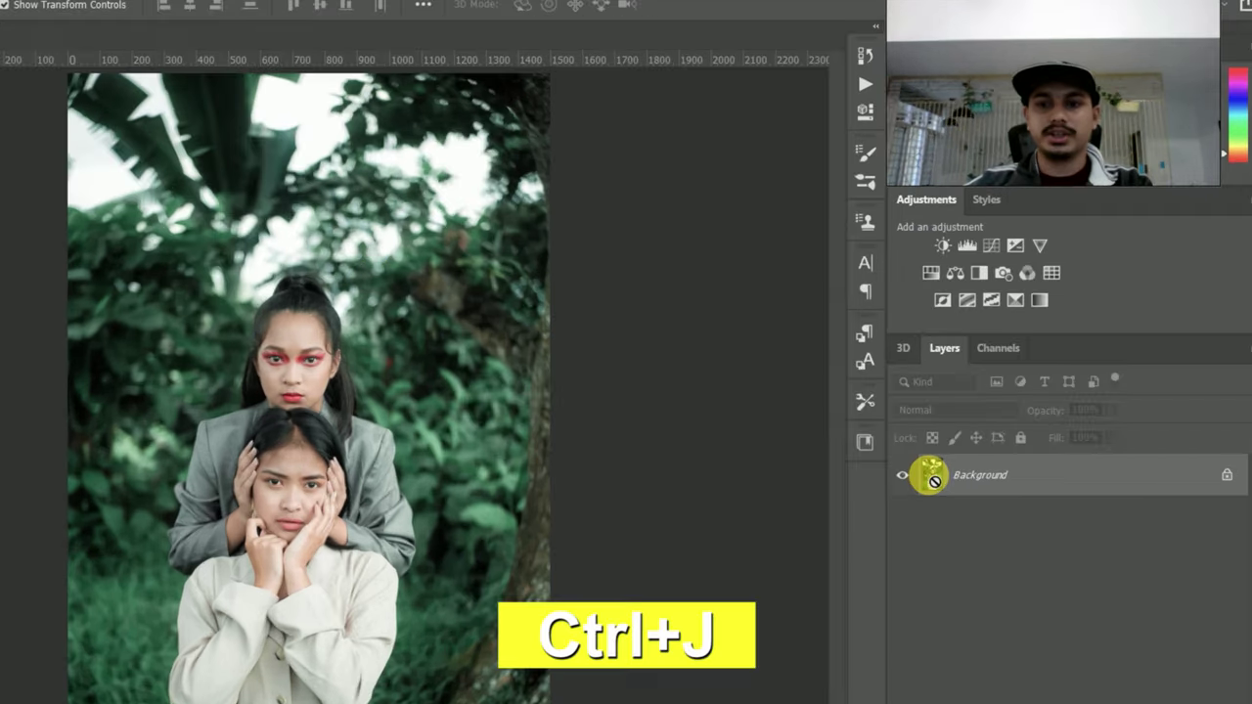
key(ctrl+j)
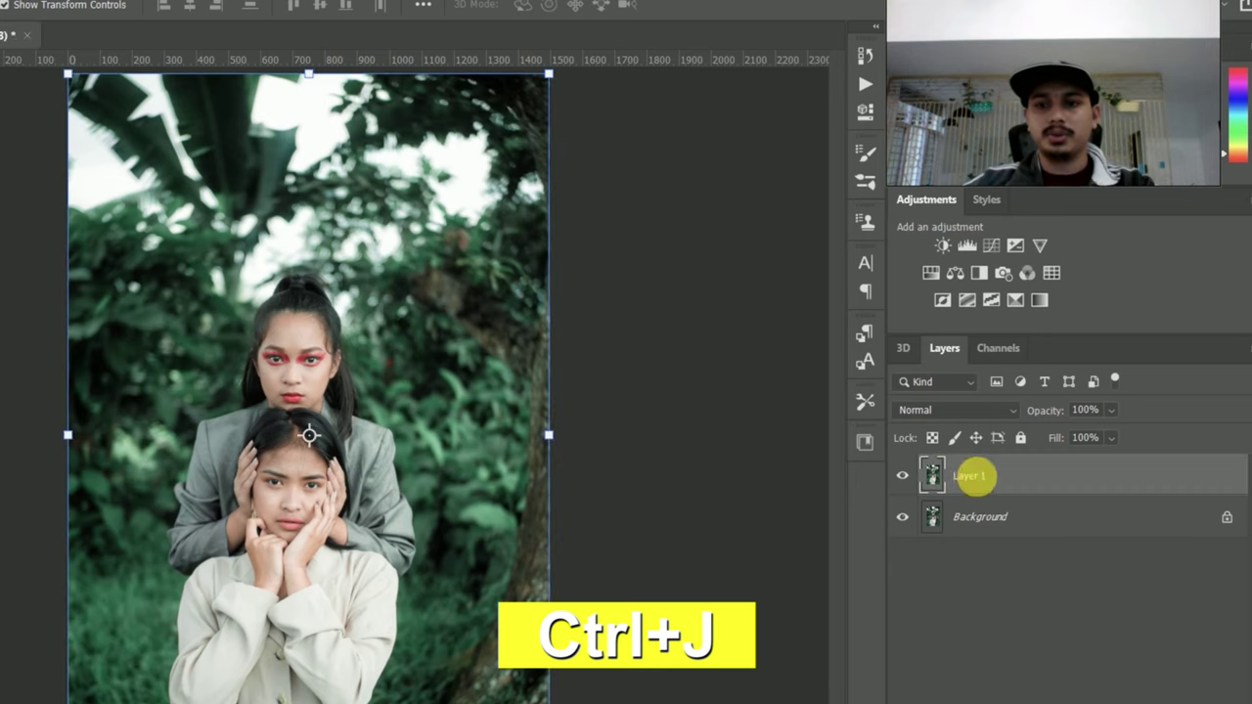
Rename the duplicated layer to 'modelof village'.
double_click(971, 475)
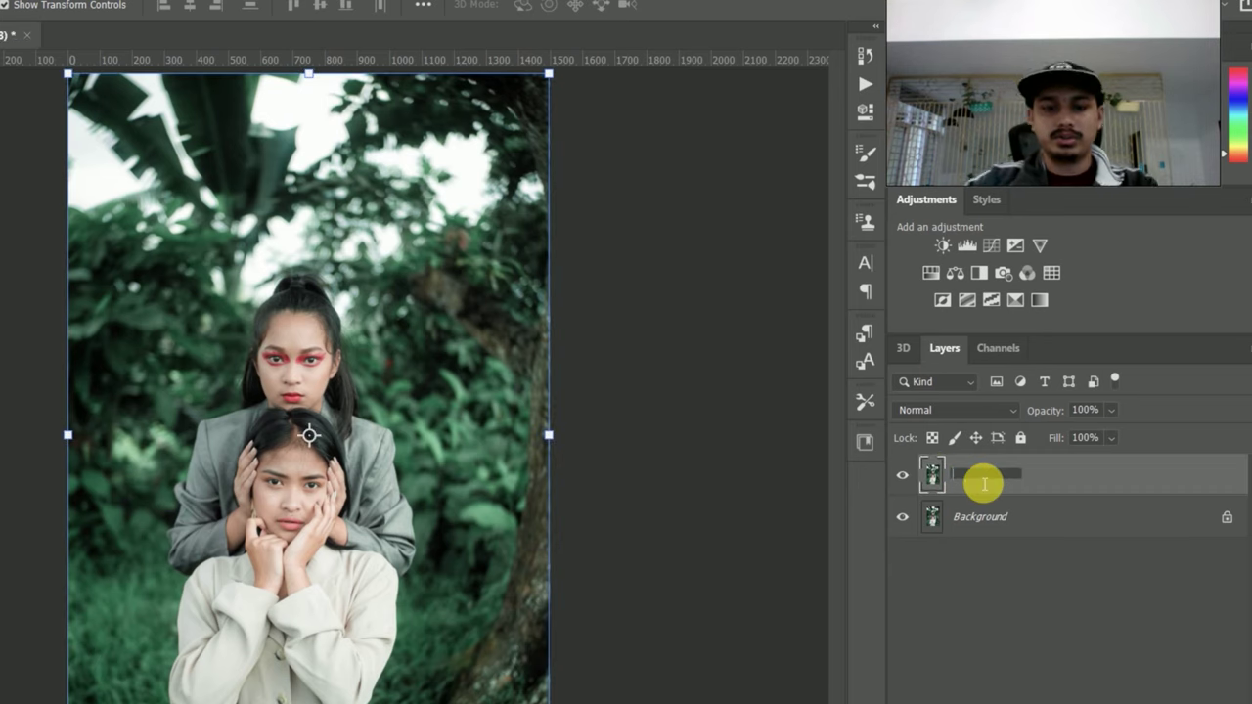
text(model)
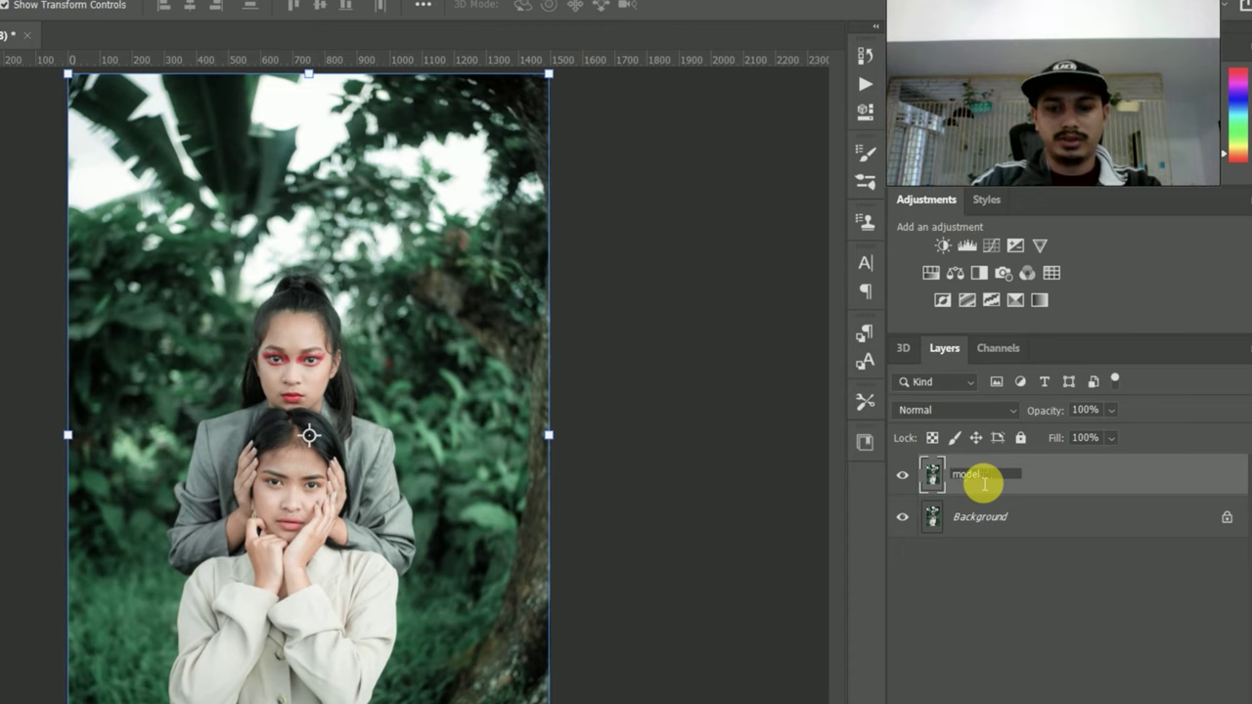
text(of vil)
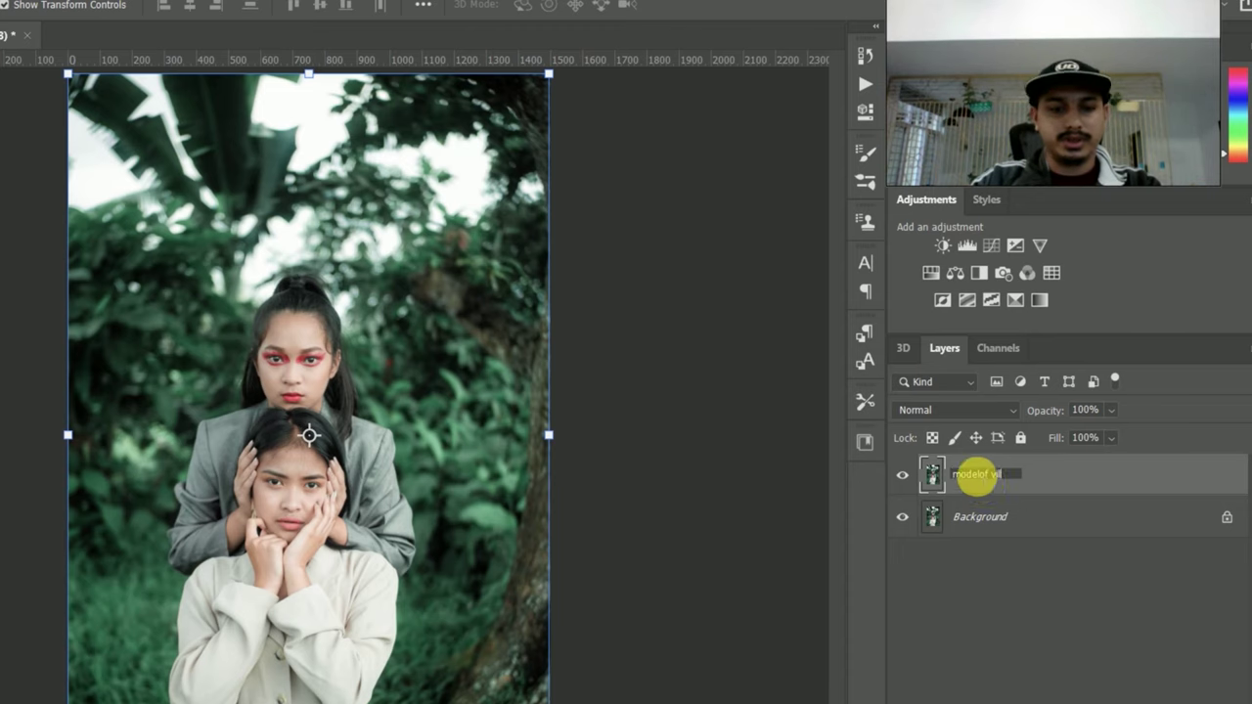
text(lage)
key(Return)
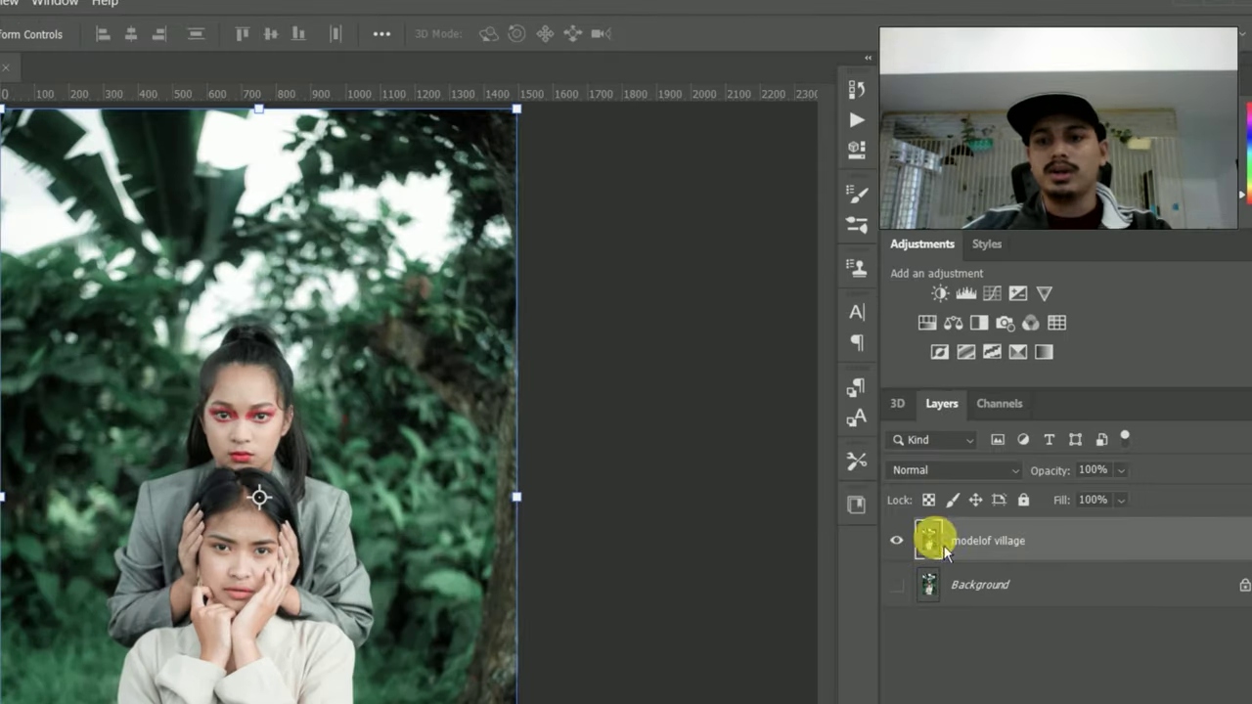
Switch layer previews to Medium Thumbnails and convert 'modelof village' to a Smart Object.
right_click(984, 423)
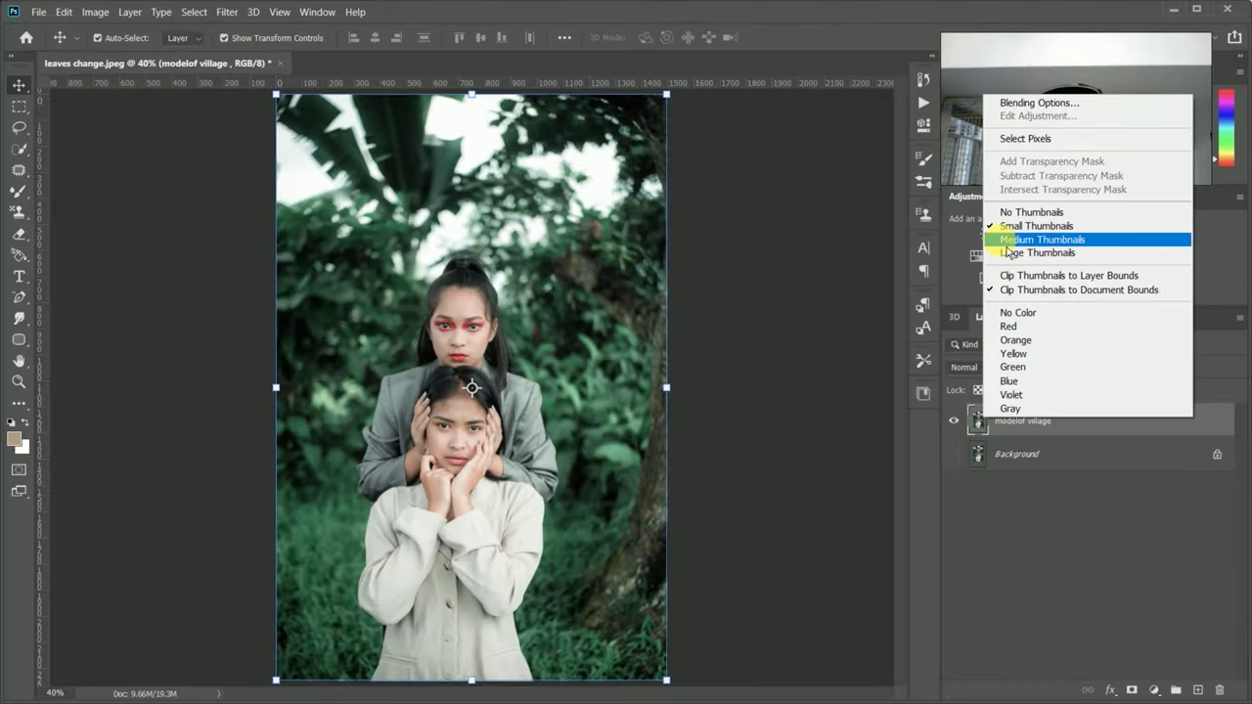
click(968, 302)
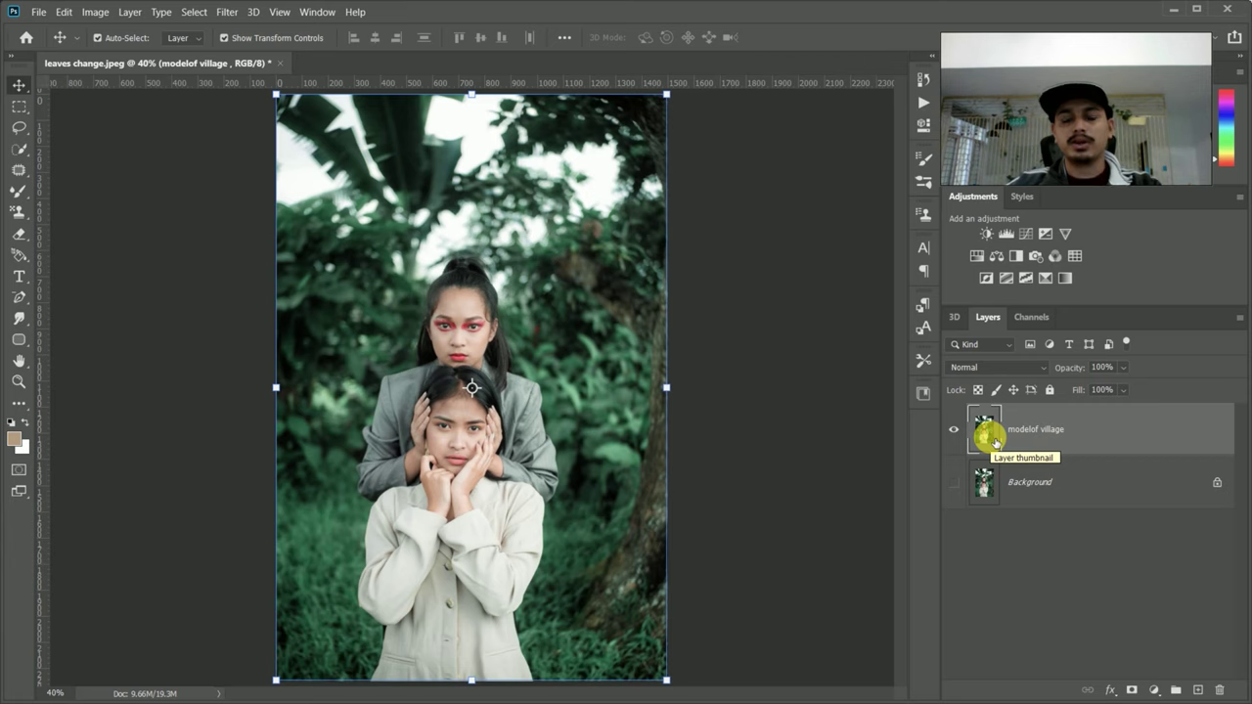
right_click(986, 437)
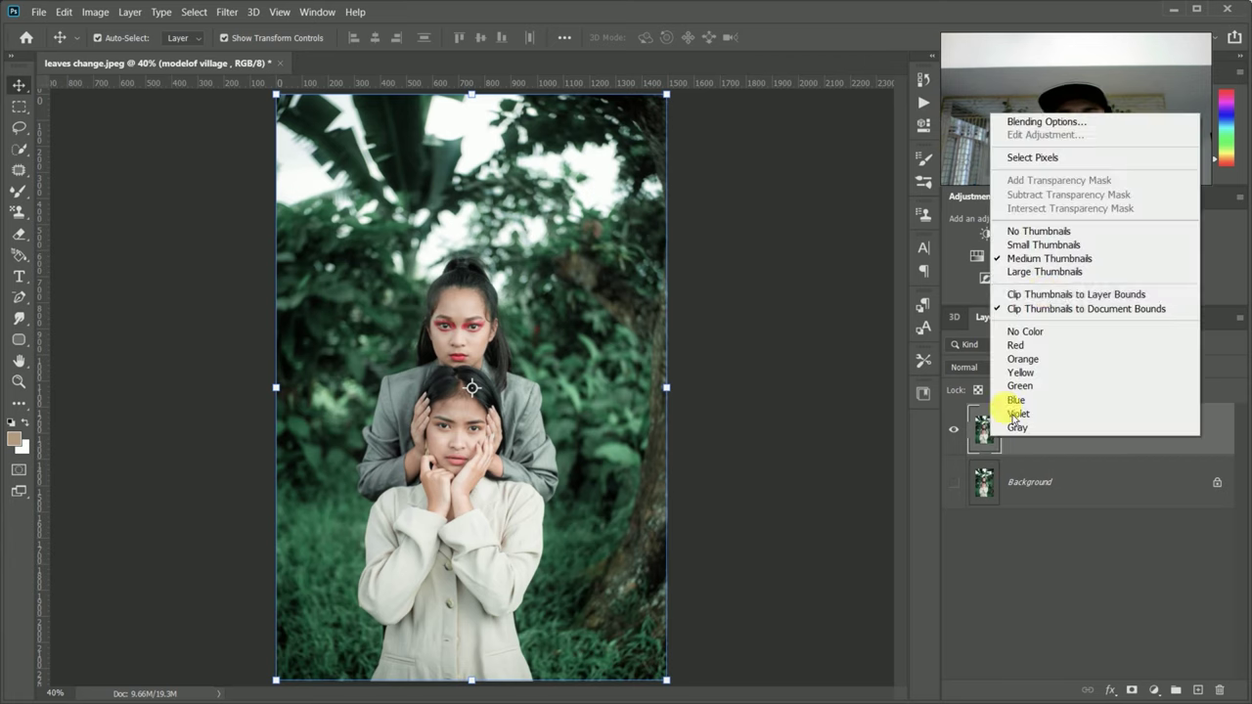
right_click(1080, 448)
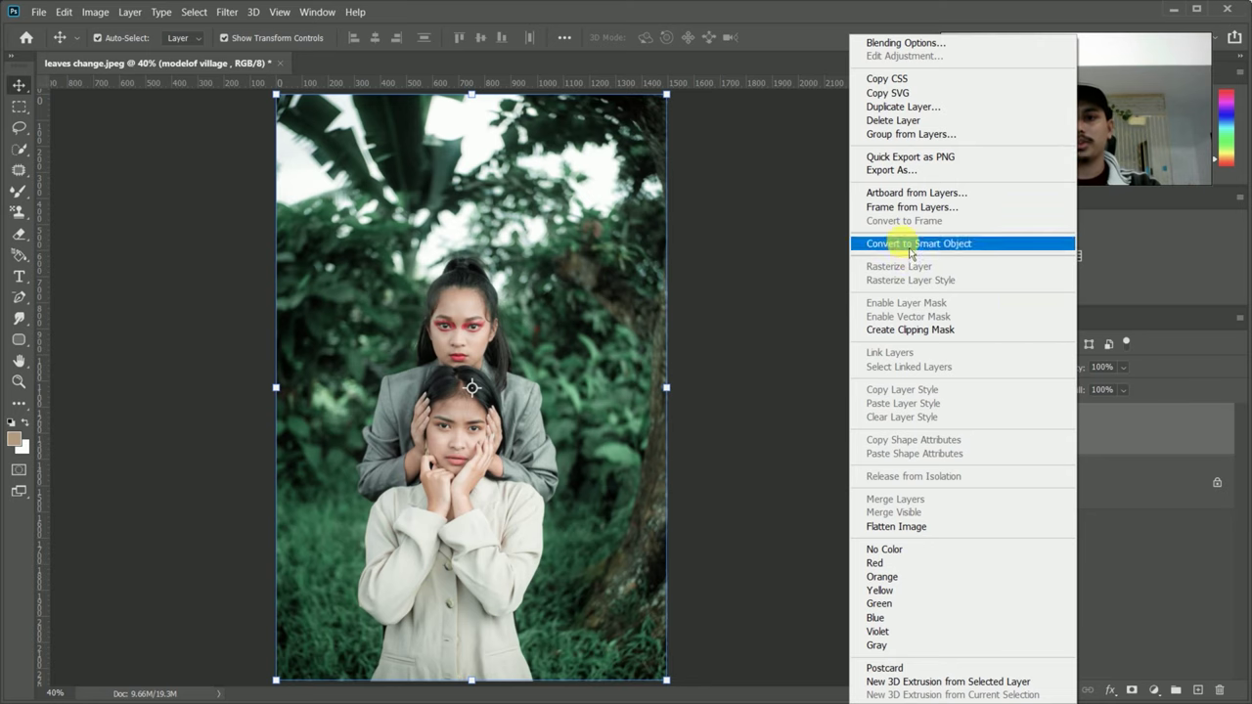
click(910, 253)
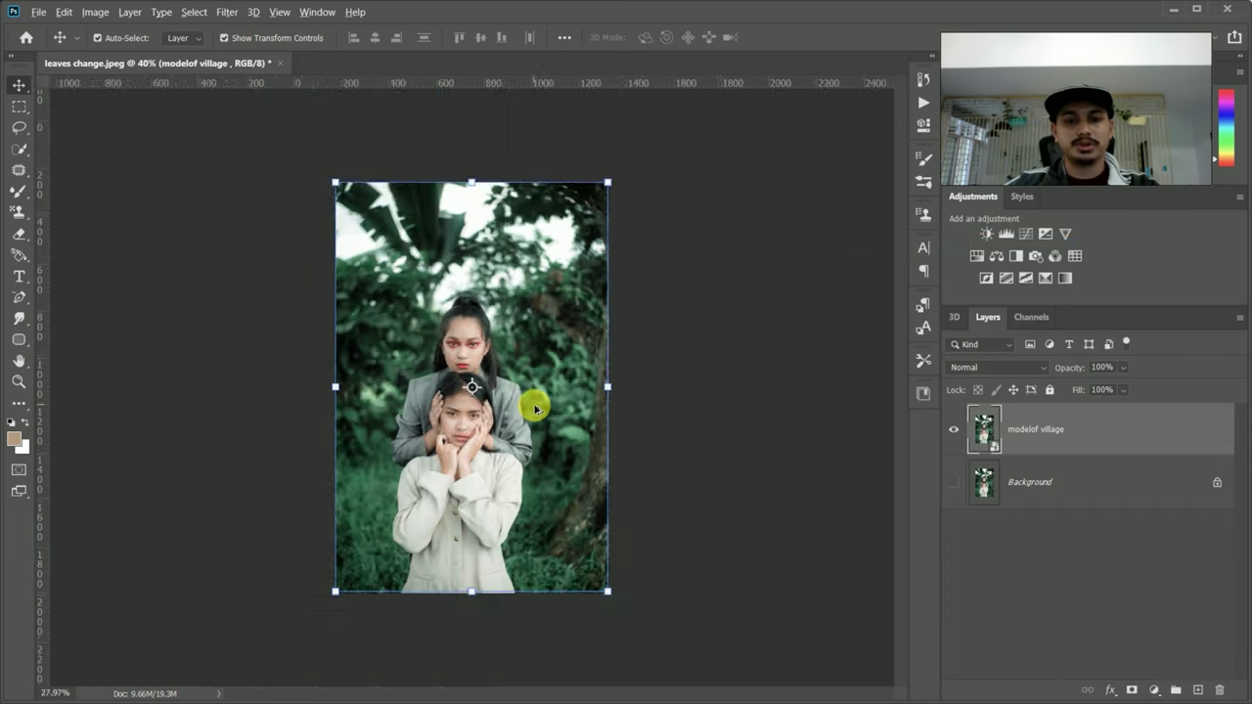
Zoom and pan the canvas to view the village photo at about 46%.
scroll(535, 409, down, 2)
scroll(535, 409, up, 2)
scroll(535, 409, down, 2)
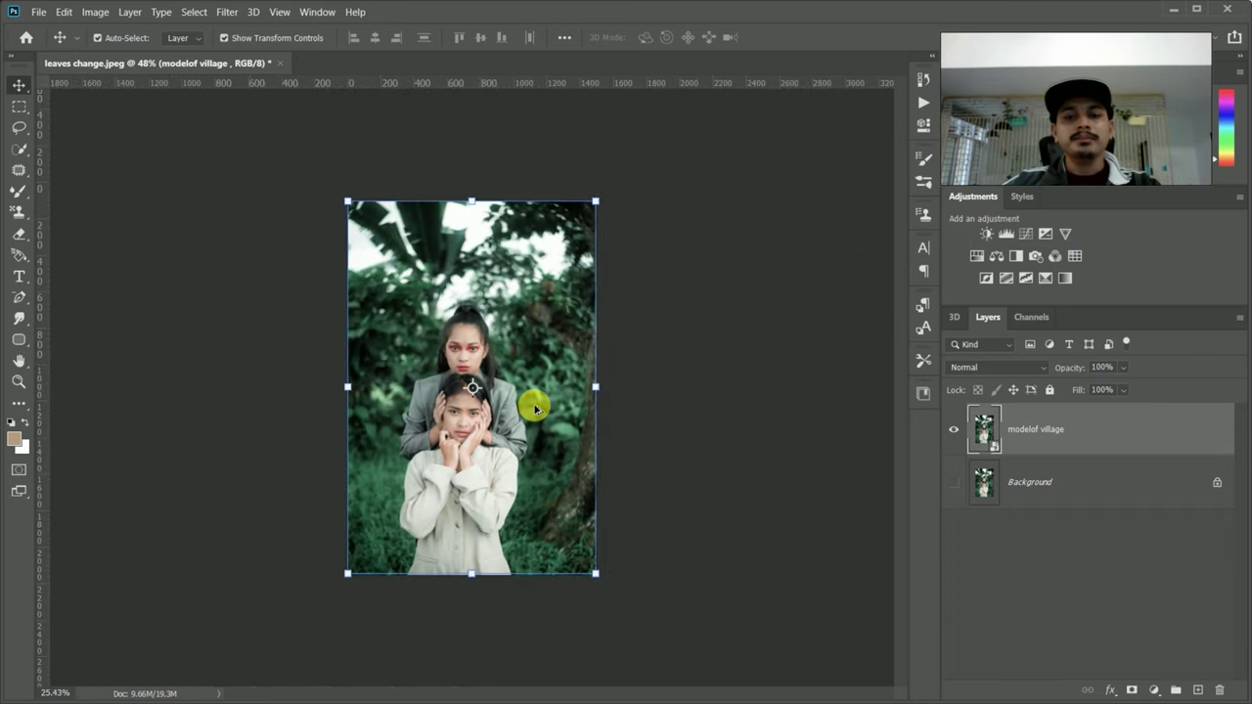
scroll(535, 409, up, 1)
scroll(476, 411, up, 2)
scroll(478, 408, up, 2)
scroll(480, 411, up, 2)
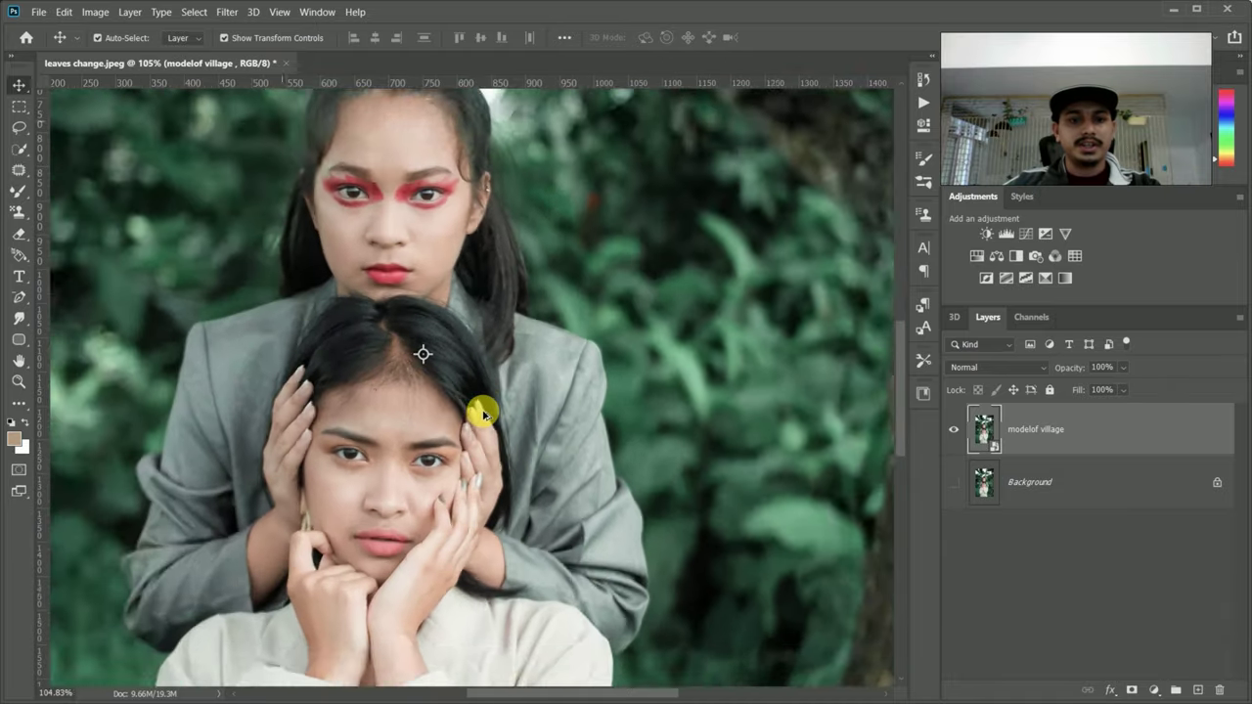
scroll(483, 414, up, 2)
scroll(483, 415, down, 2)
scroll(480, 413, down, 2)
scroll(480, 415, down, 2)
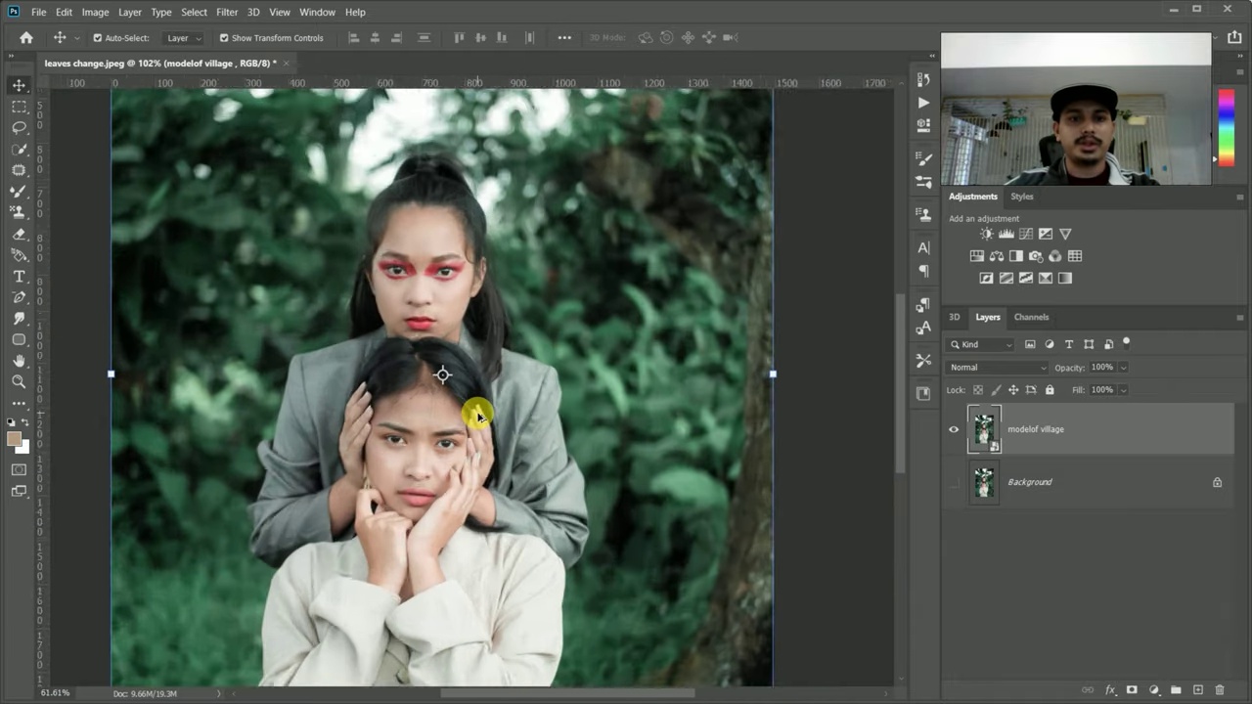
scroll(478, 416, down, 1)
scroll(478, 416, down, 1)
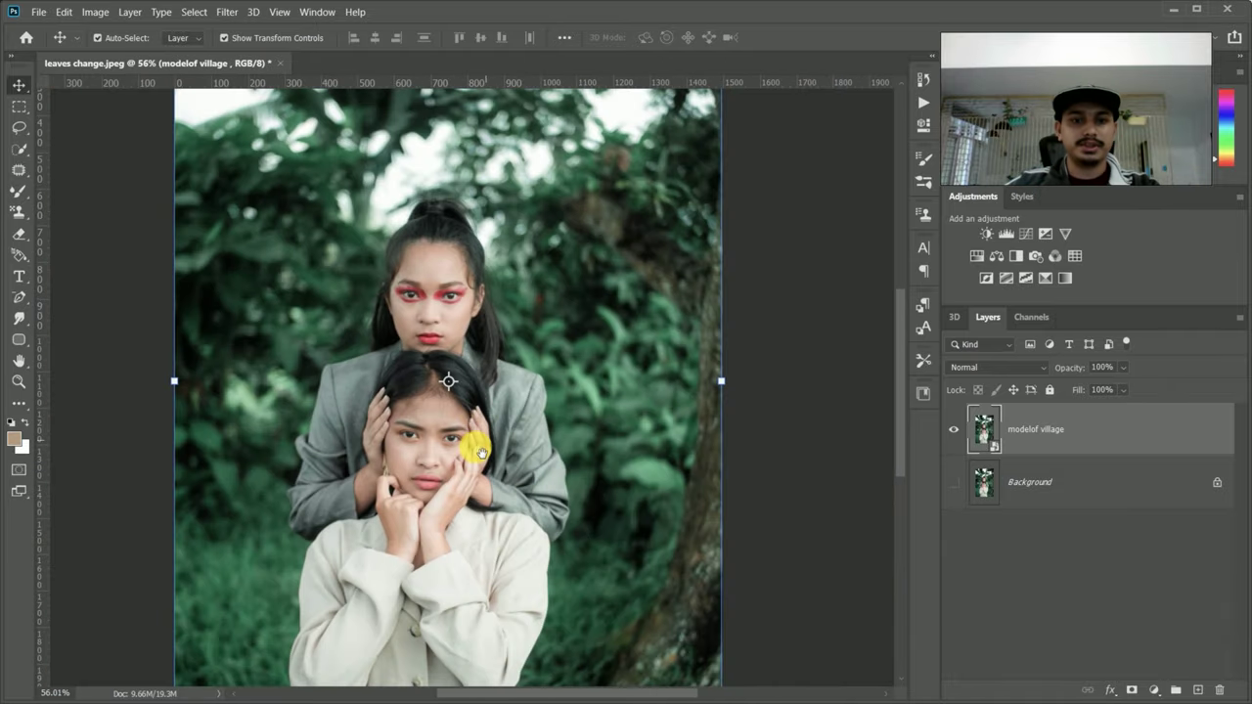
scroll(479, 421, down, 1)
scroll(499, 421, left, 1)
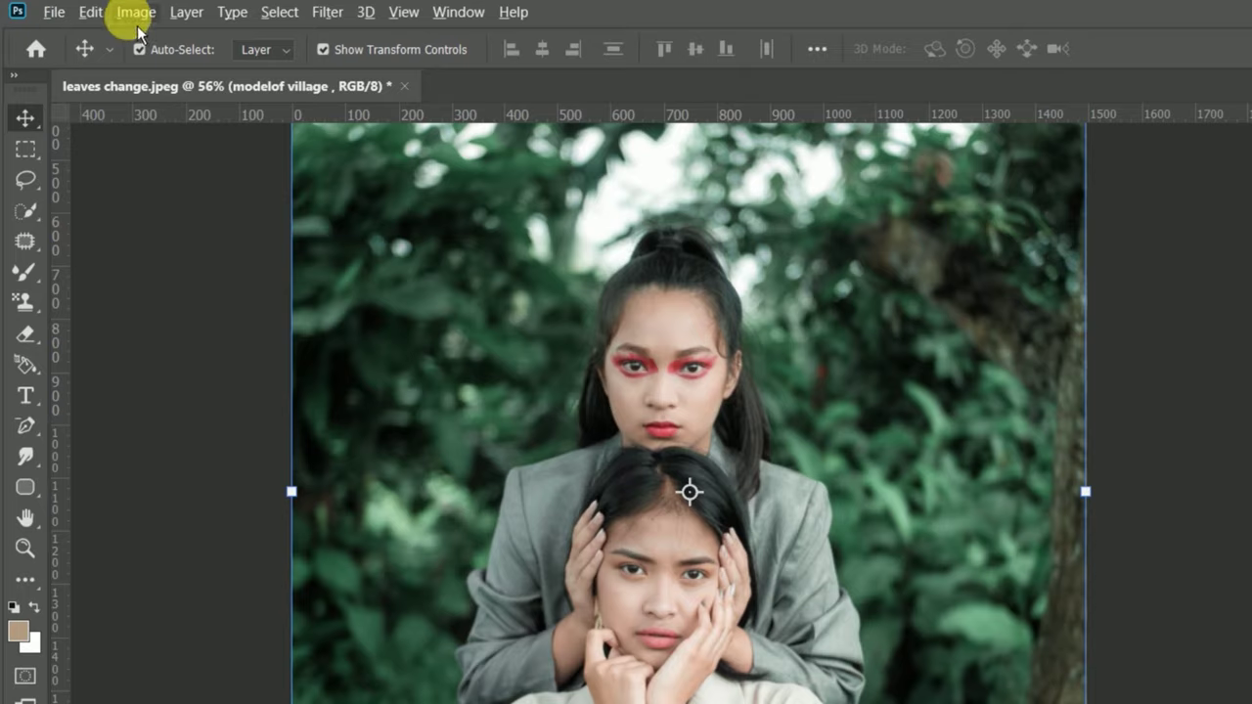
Browse the Image > Adjustments menu and close it without choosing an adjustment.
click(95, 13)
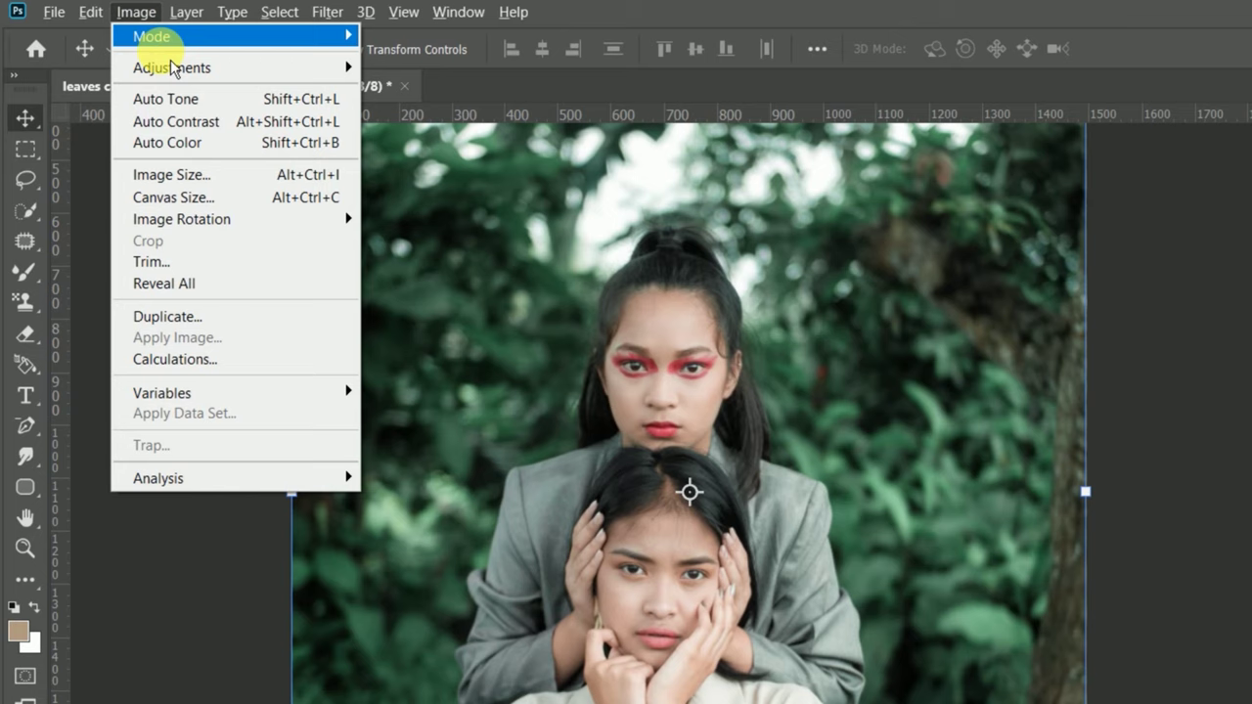
mouse_move(172, 67)
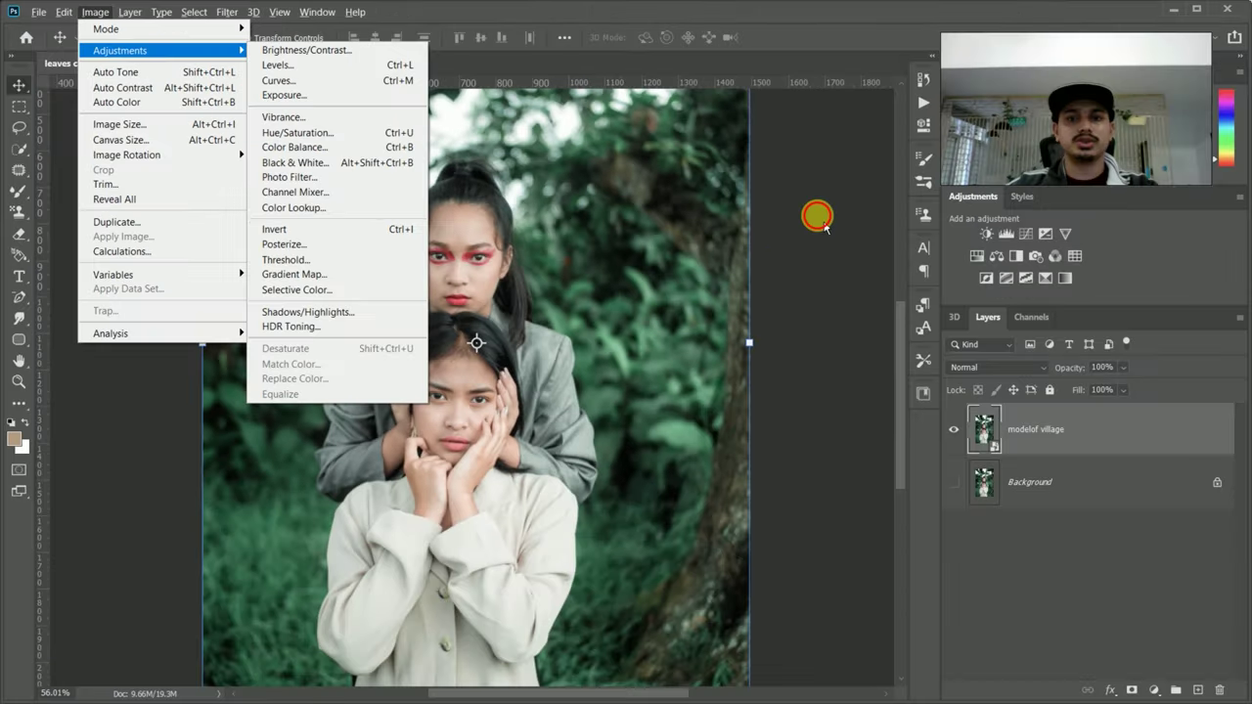
click(812, 217)
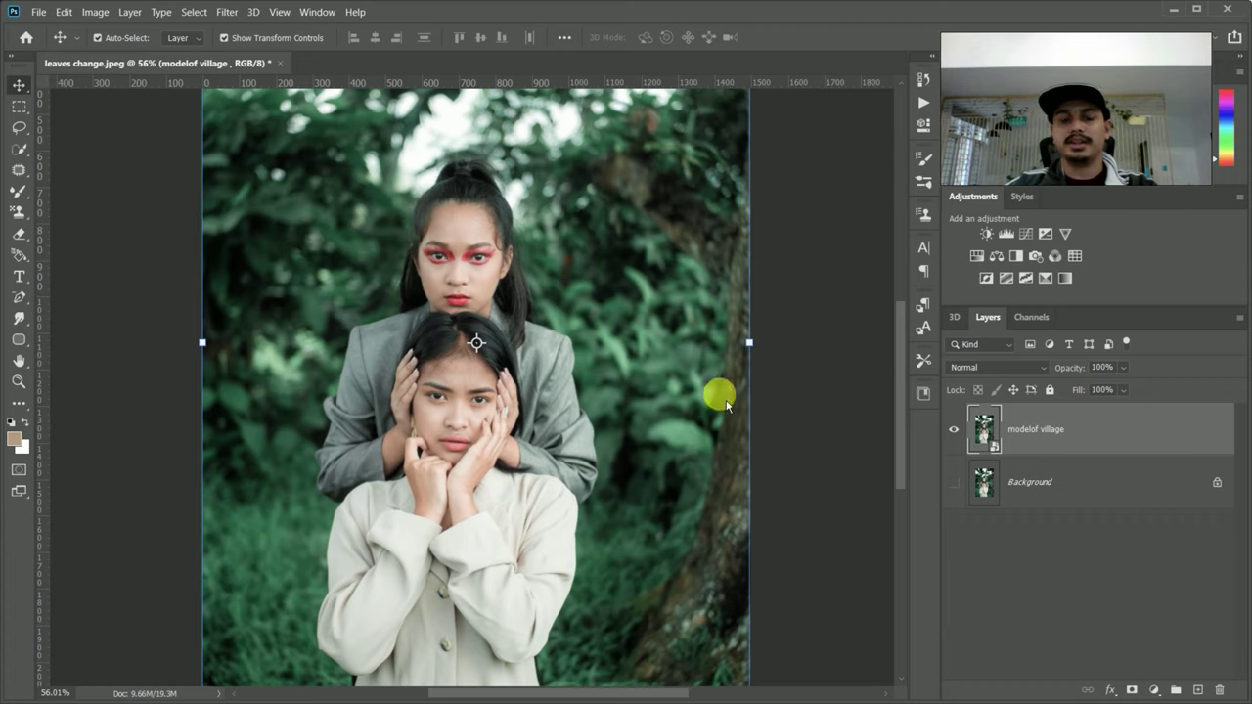
scroll(519, 388, down, 1)
scroll(516, 389, down, 2)
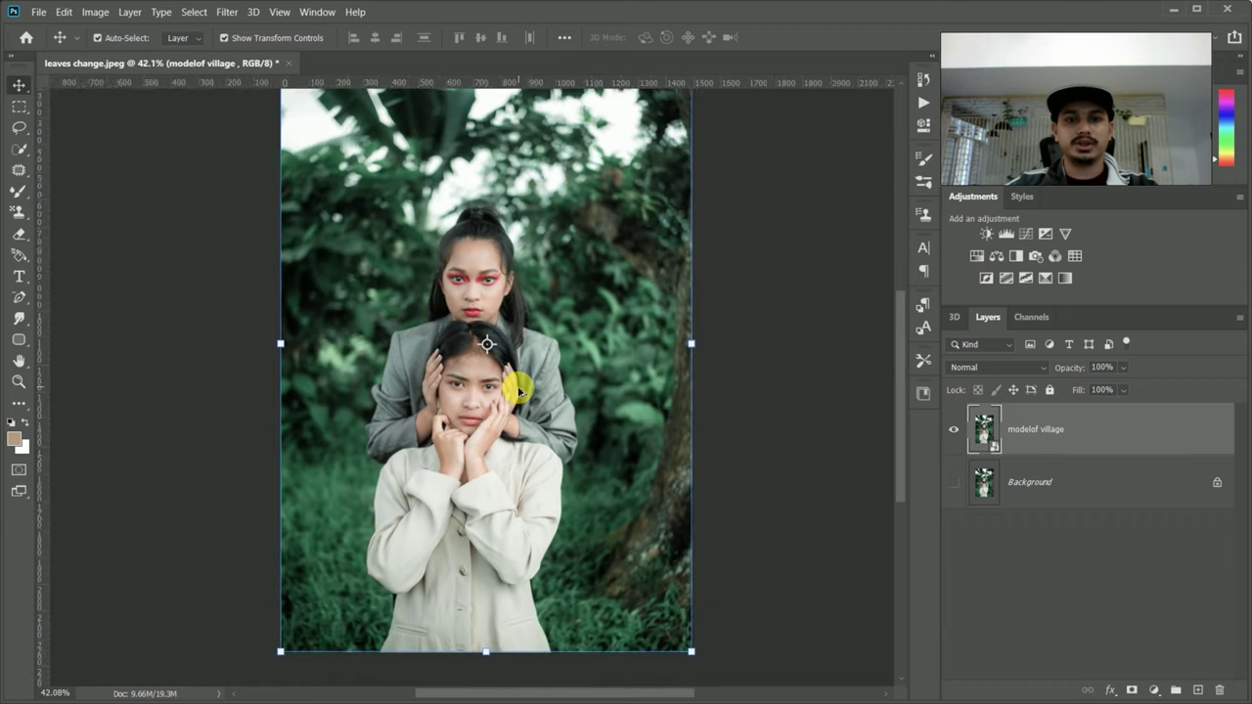
scroll(519, 389, up, 1)
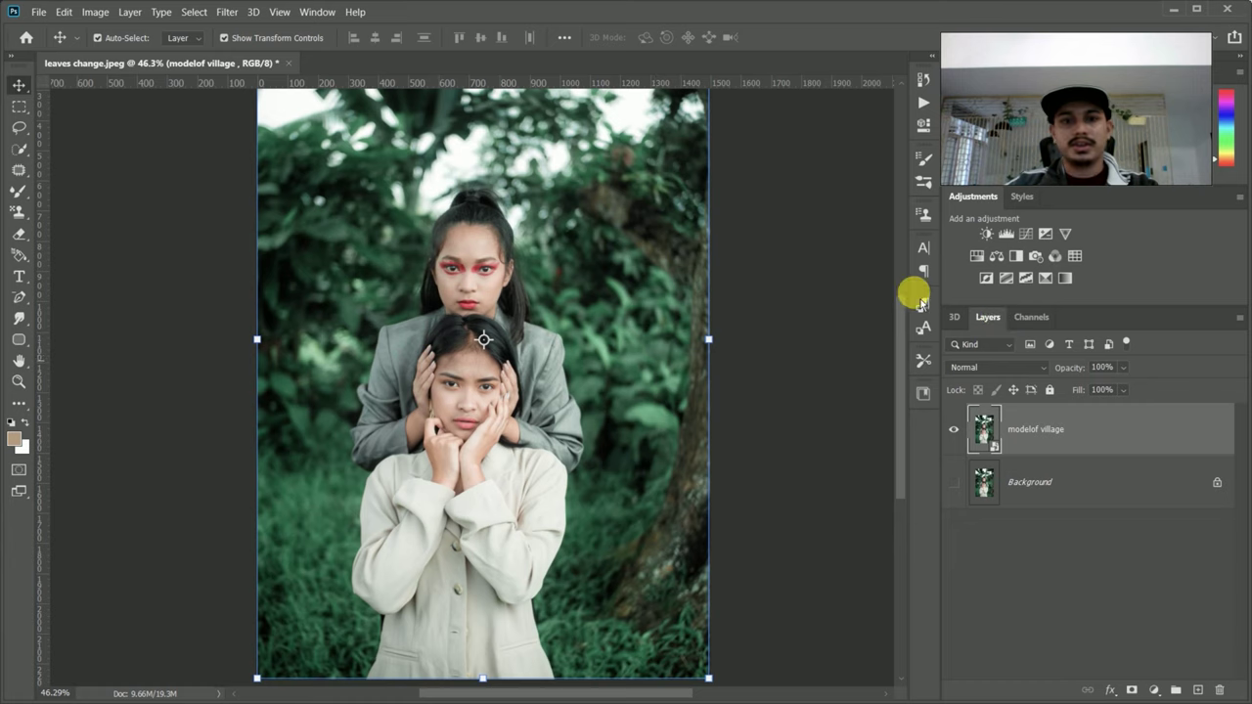
Add a Hue/Saturation adjustment layer with its channel set to Greens.
click(978, 256)
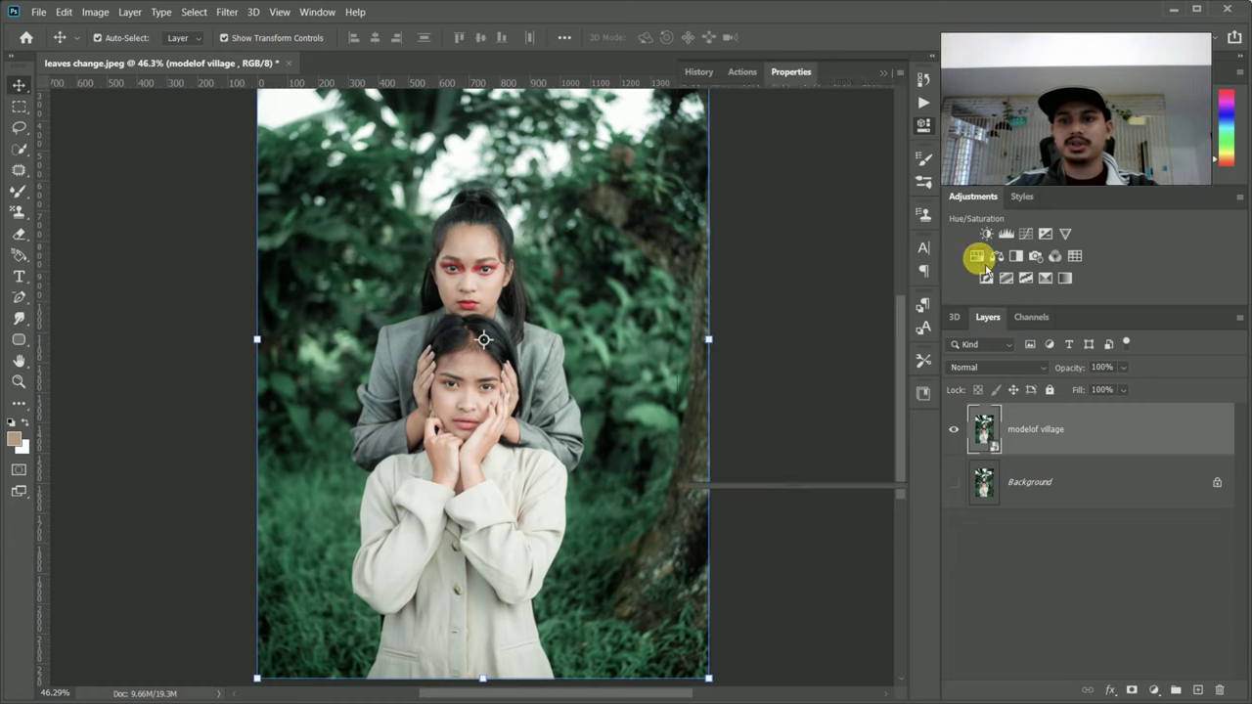
click(985, 279)
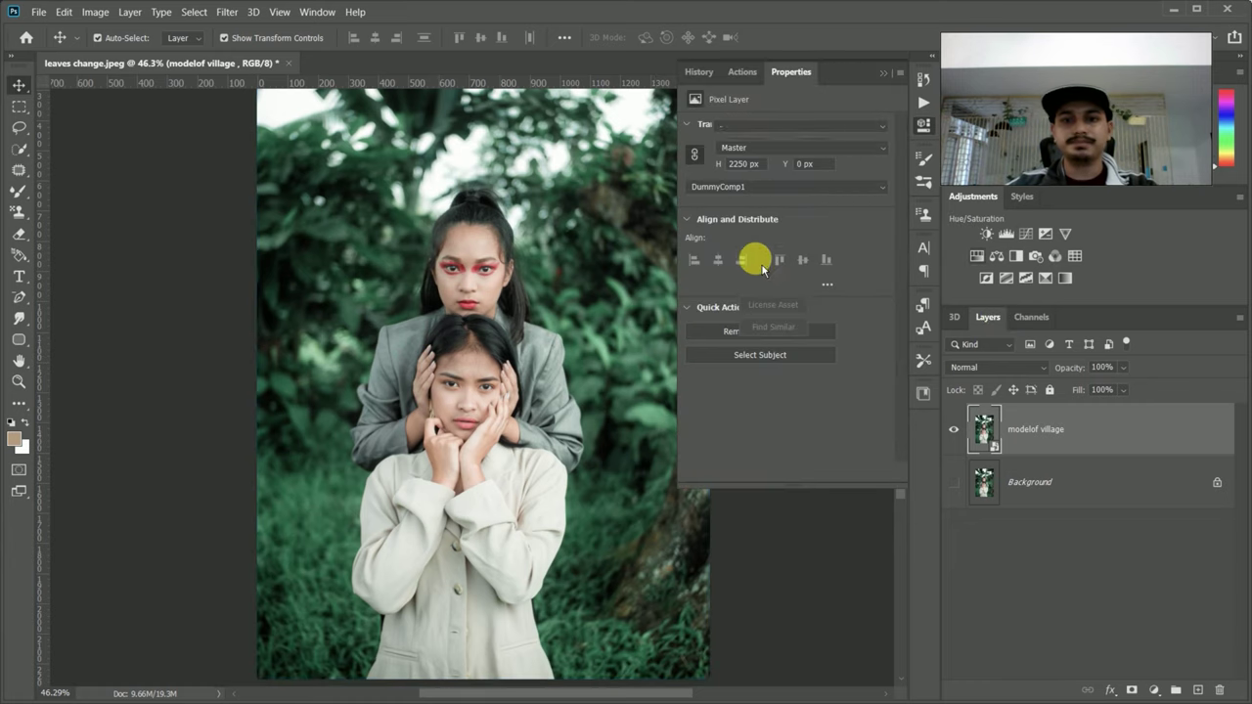
scroll(579, 326, down, 1)
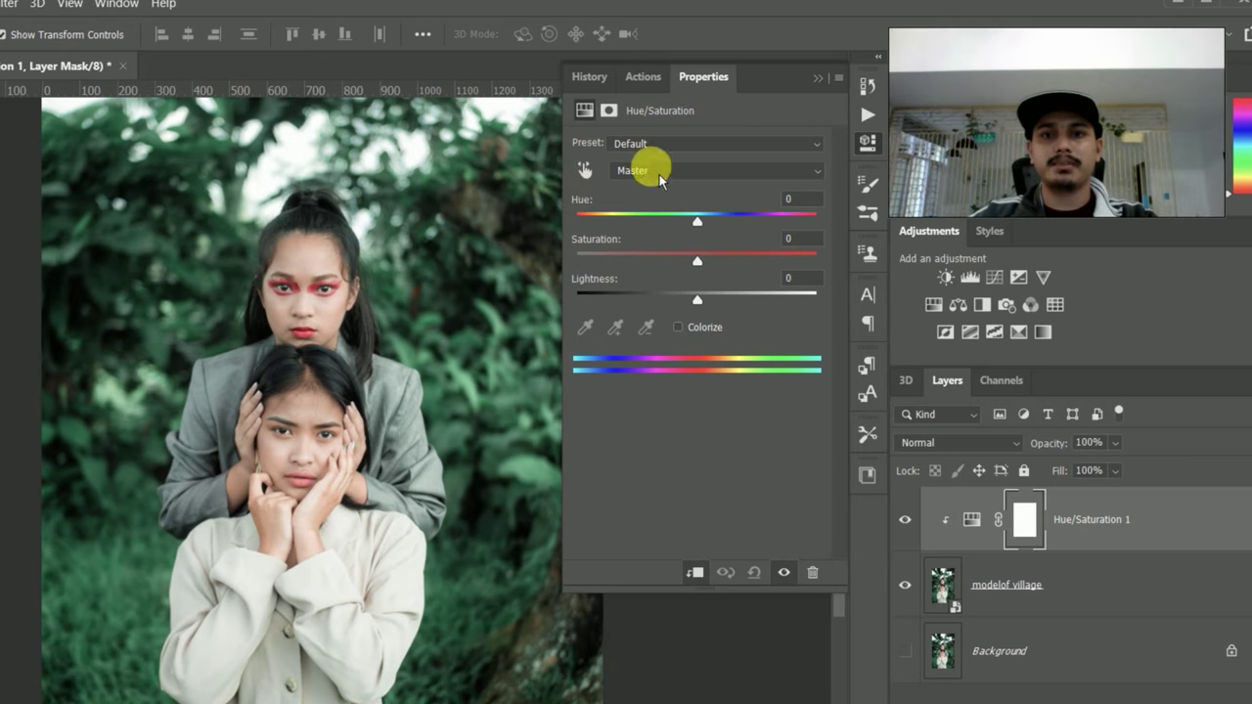
click(816, 168)
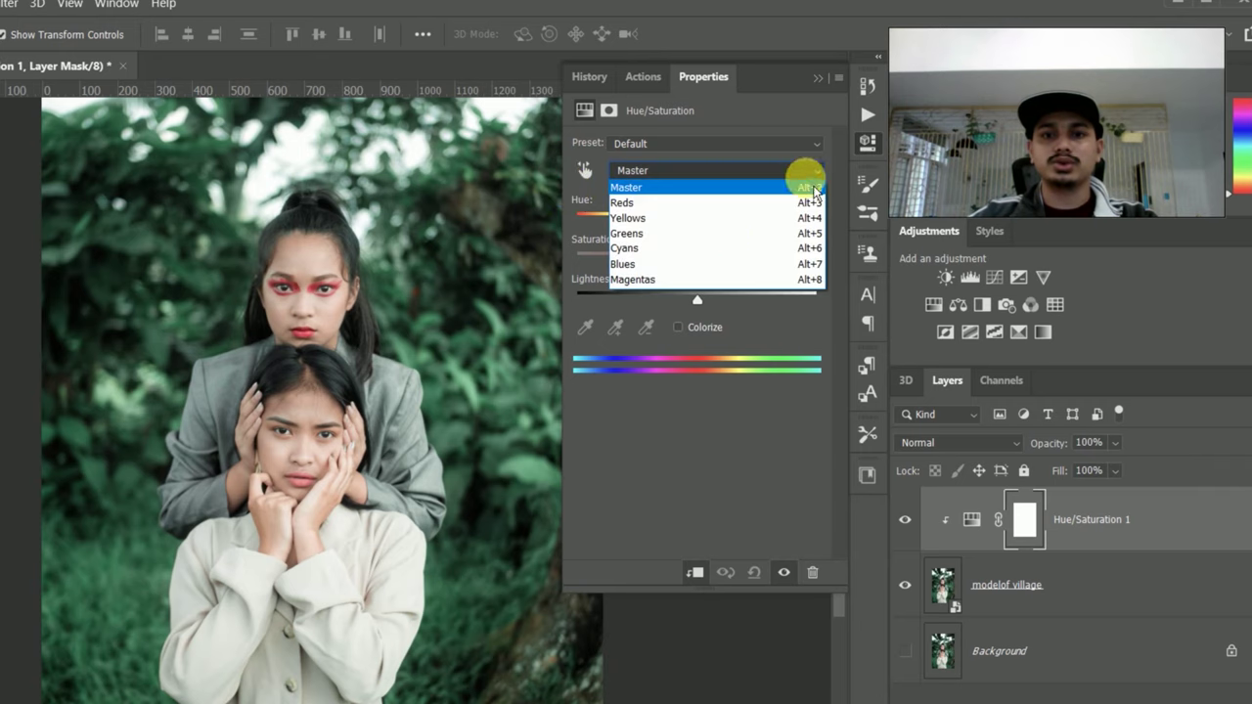
click(649, 234)
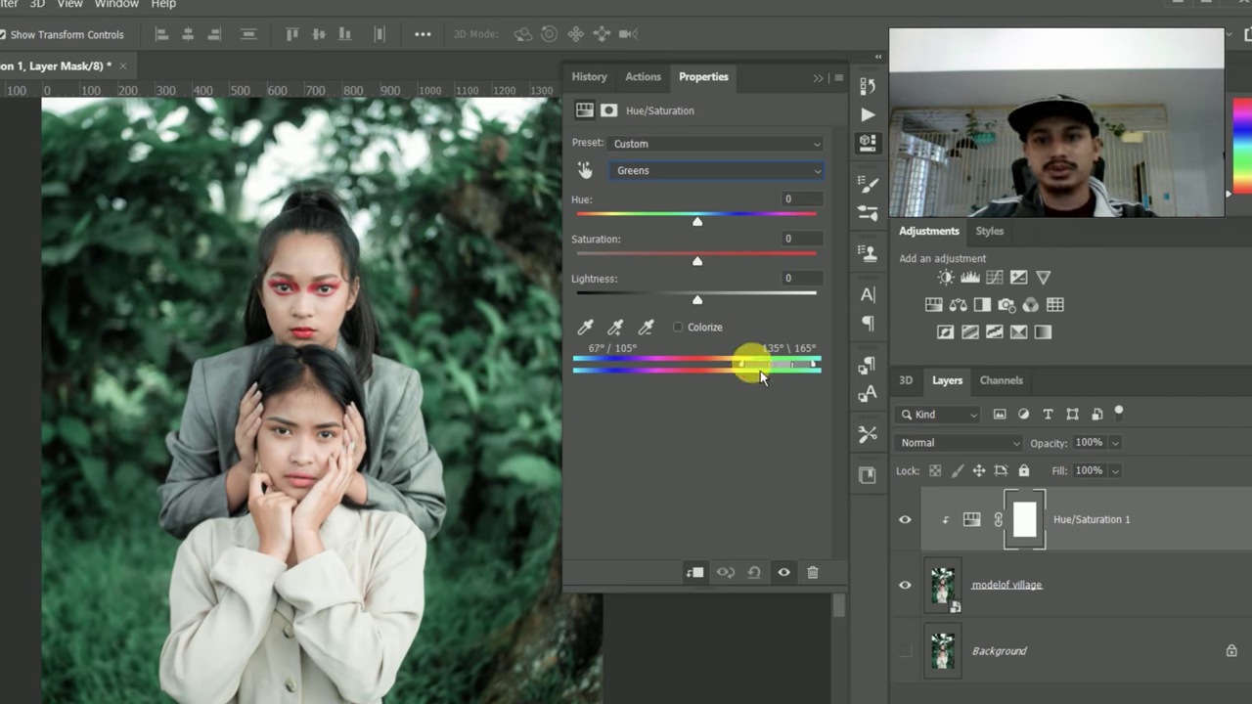
Set the Greens range to 39°/108°, Saturation -19, Lightness -1 and Hue +95.
drag(761, 371, 769, 371)
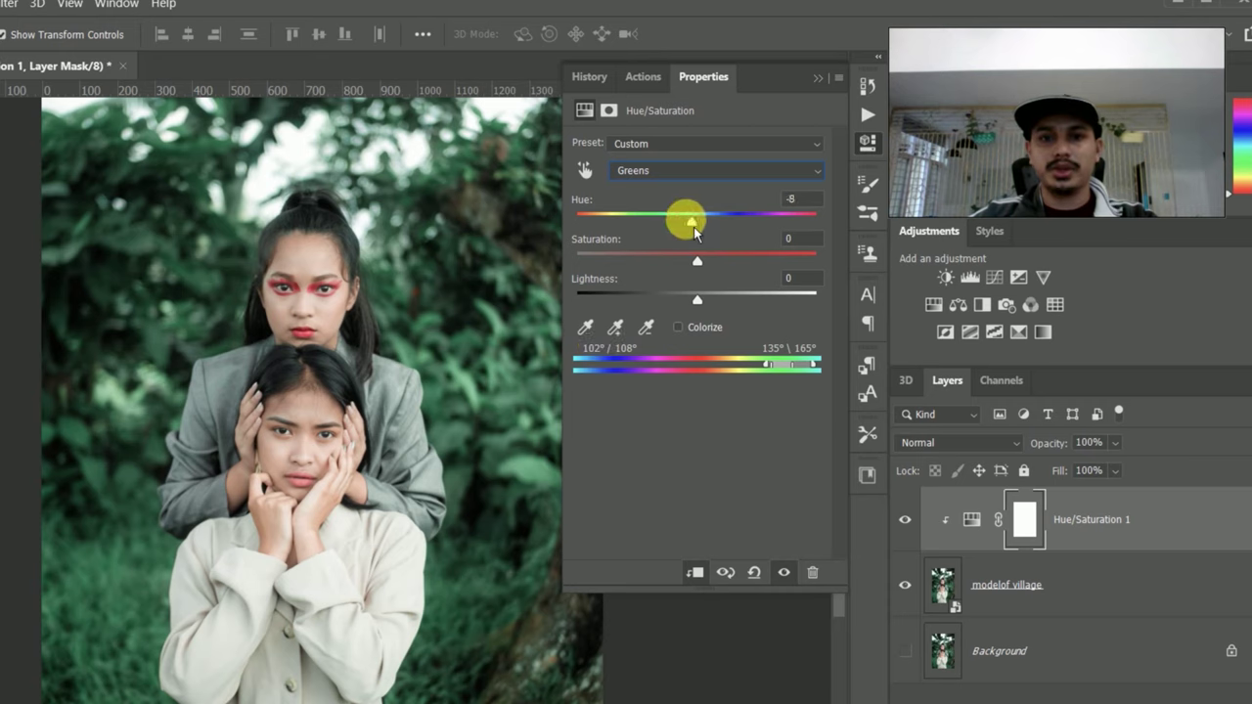
drag(694, 227, 612, 228)
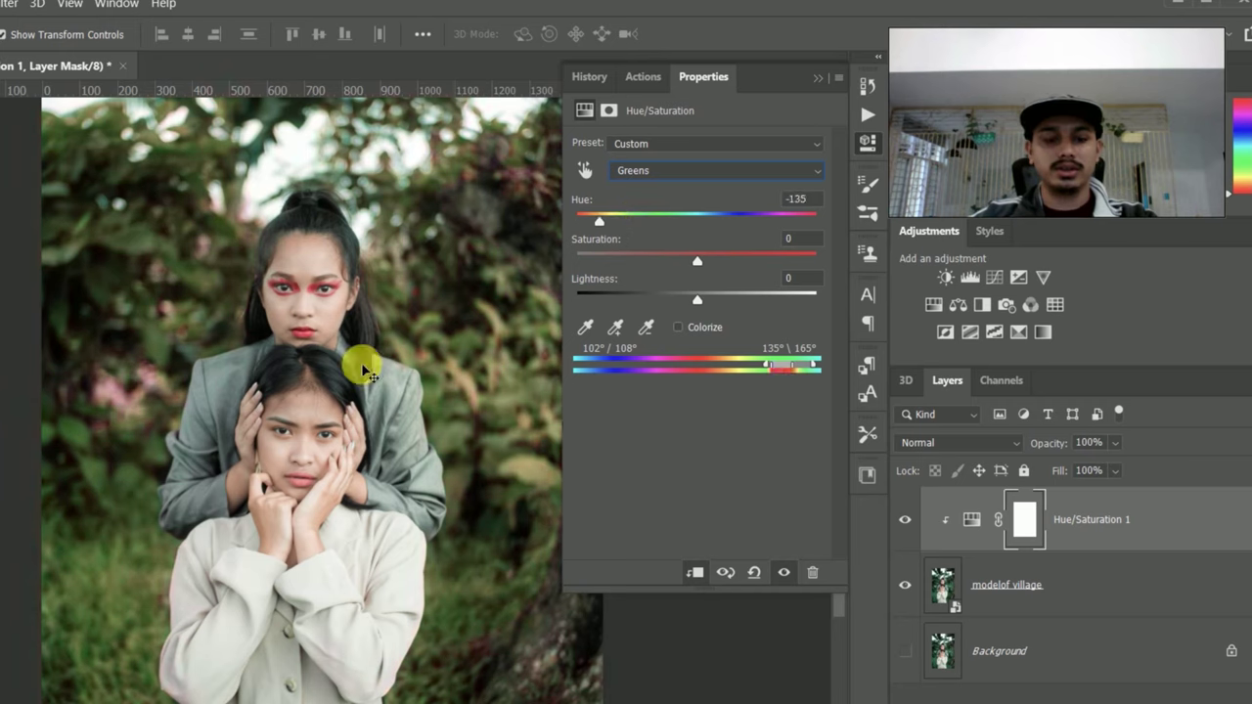
click(694, 261)
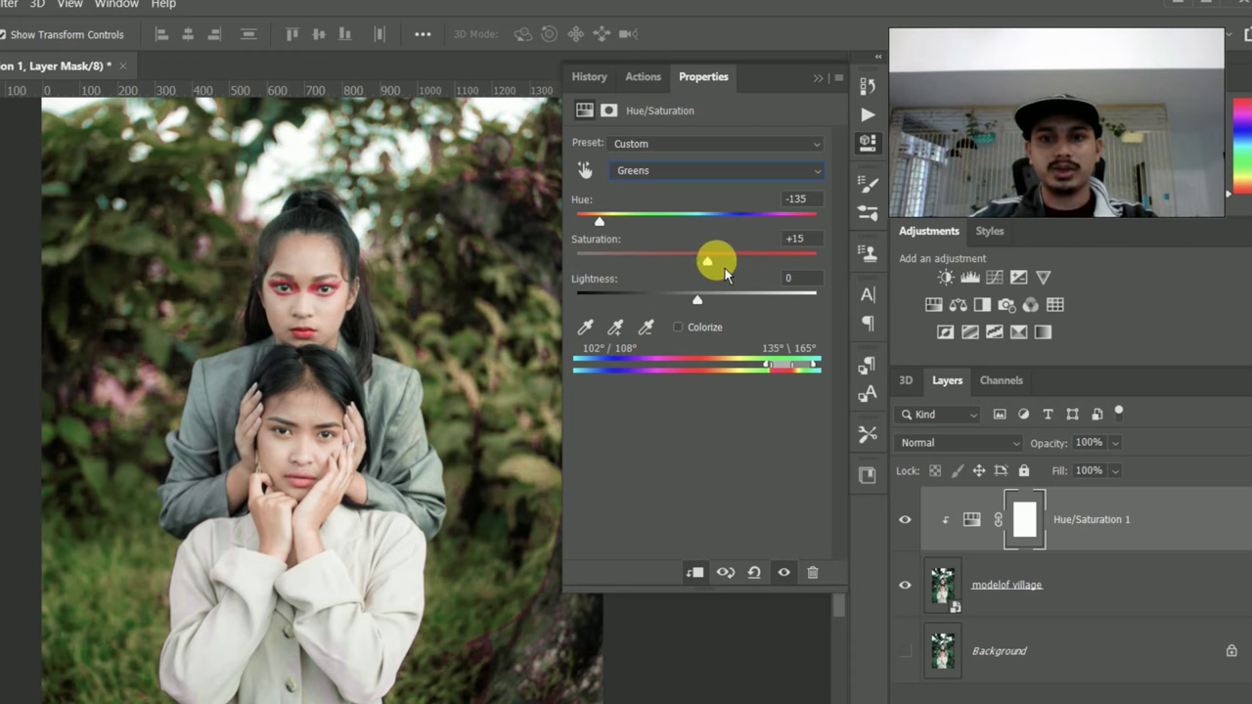
mouse_move(733, 274)
mouse_down()
mouse_move(699, 256)
mouse_move(650, 272)
mouse_move(675, 269)
mouse_move(761, 310)
mouse_move(707, 295)
mouse_move(706, 305)
mouse_up()
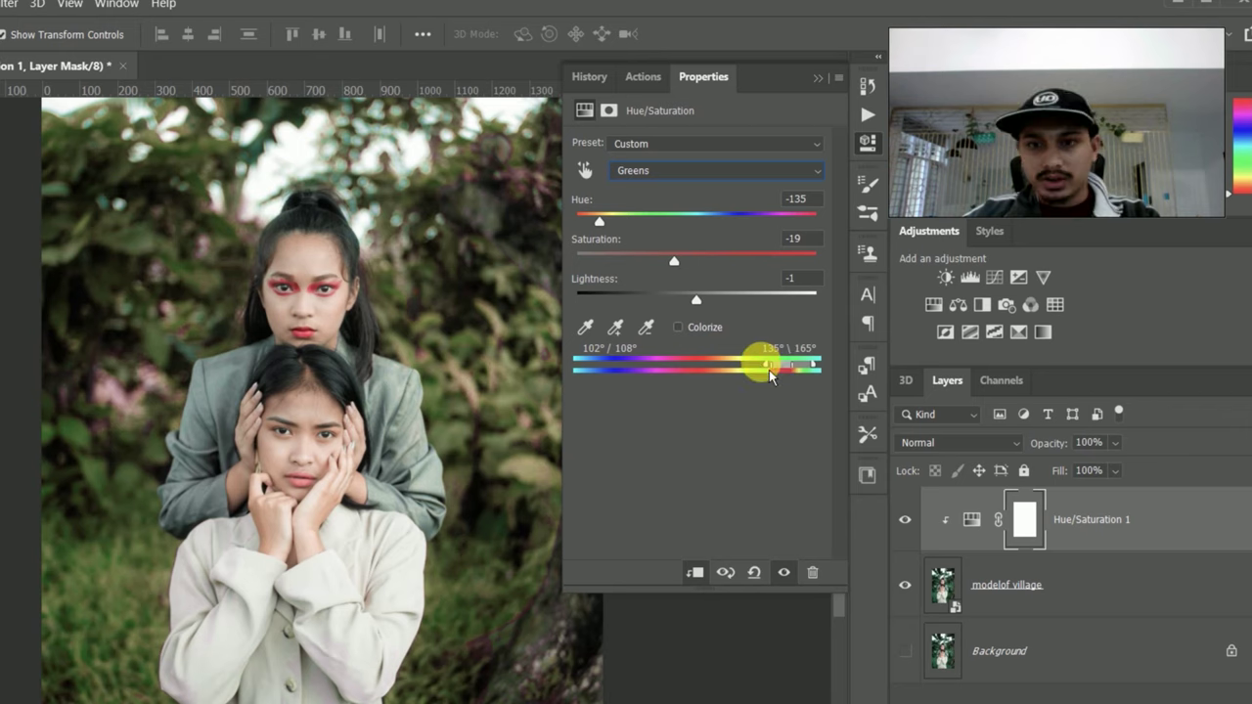
drag(757, 372, 733, 369)
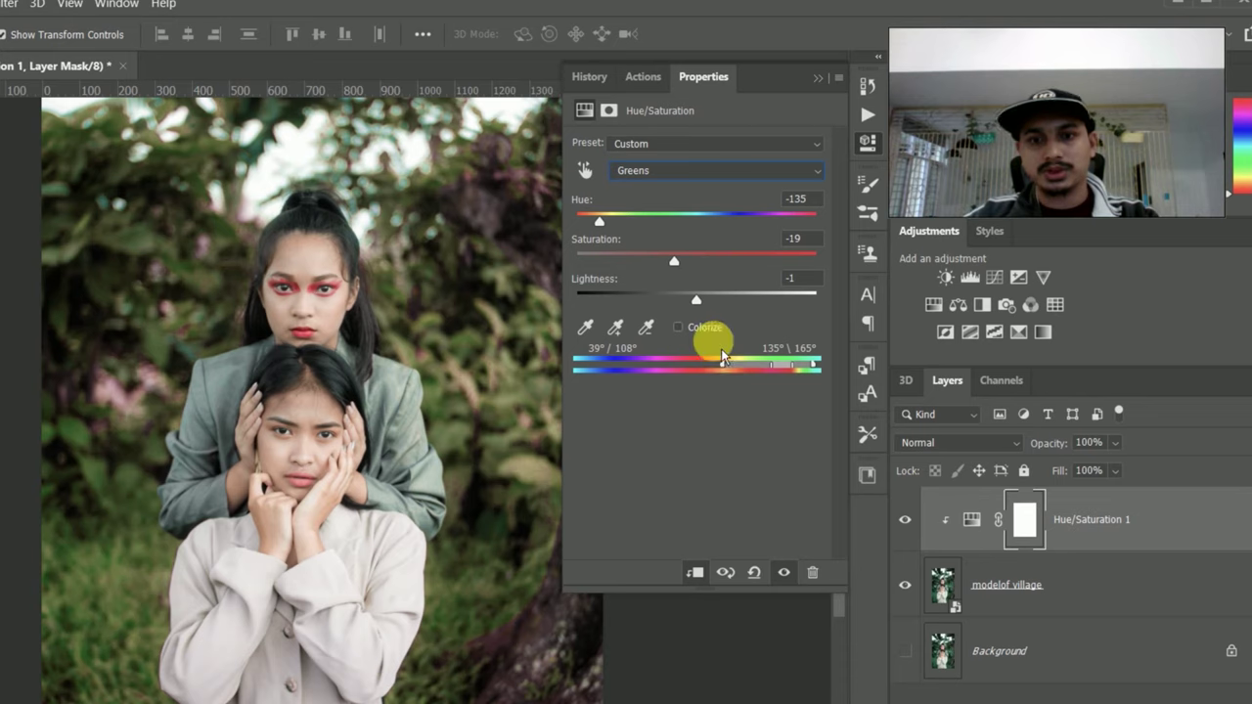
click(598, 222)
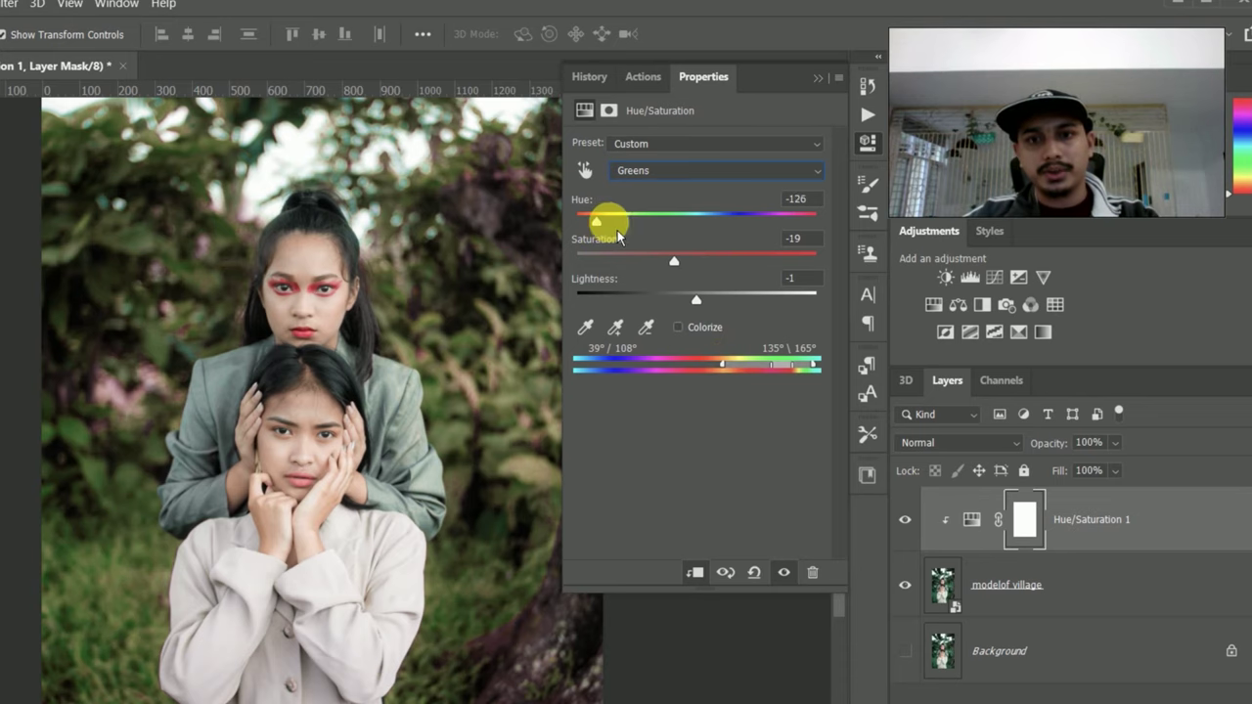
drag(617, 233, 774, 218)
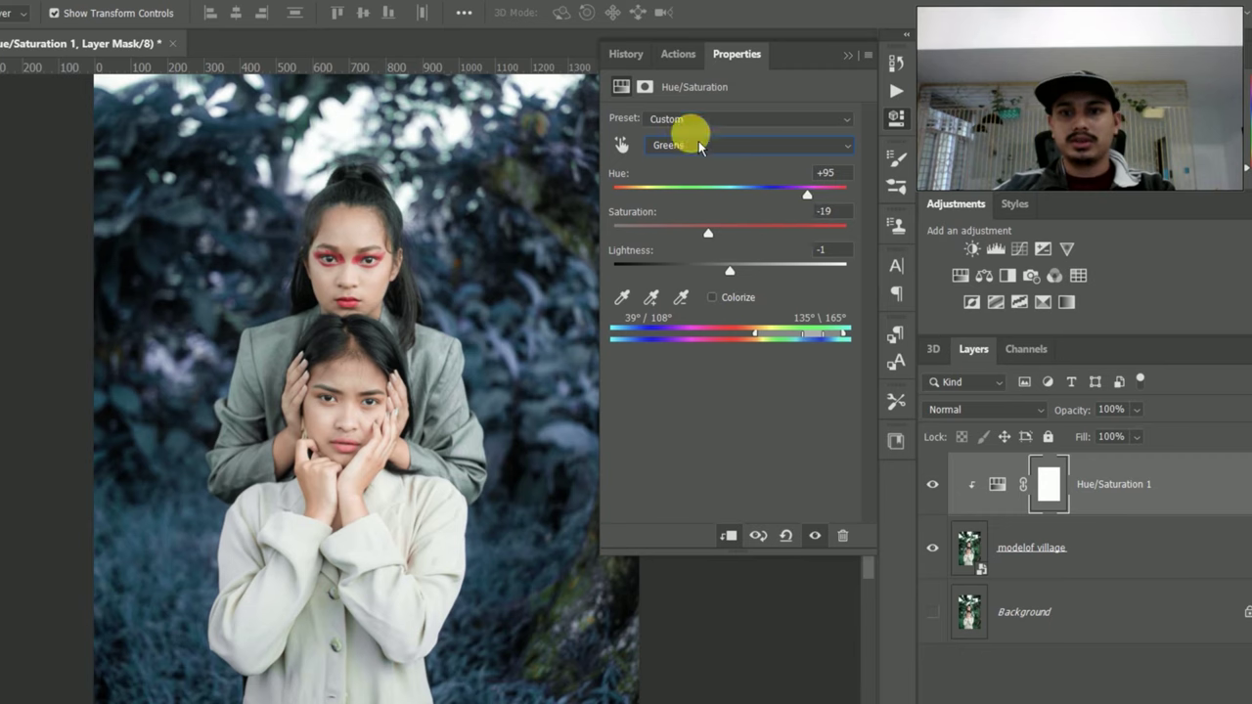
Apply the Yellow Boost preset, then settle Master Hue at -7 and Saturation at +20.
click(847, 119)
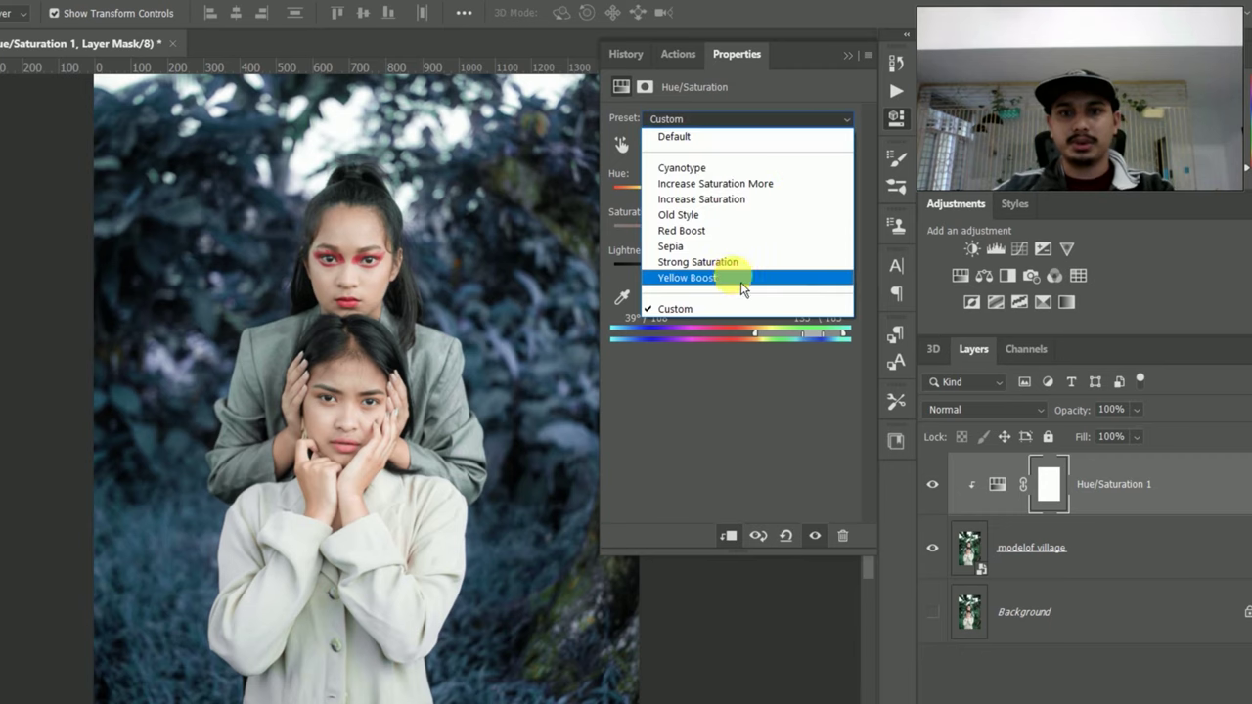
click(736, 284)
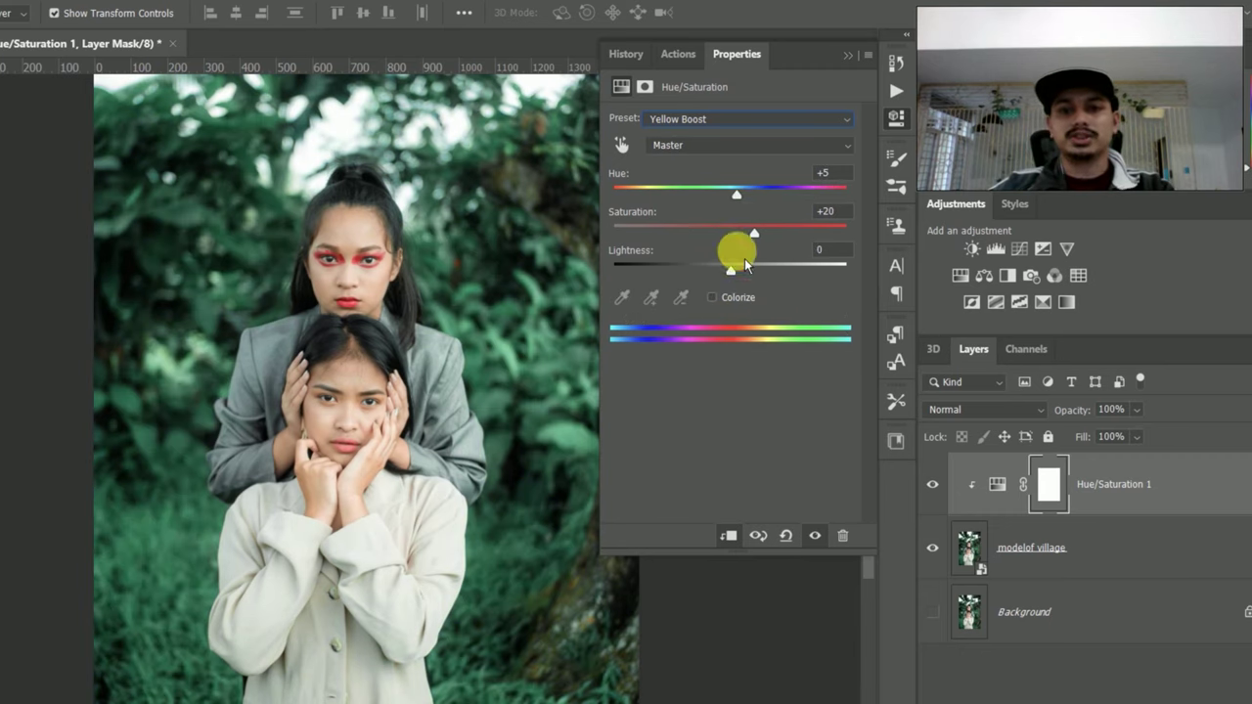
drag(736, 195, 654, 201)
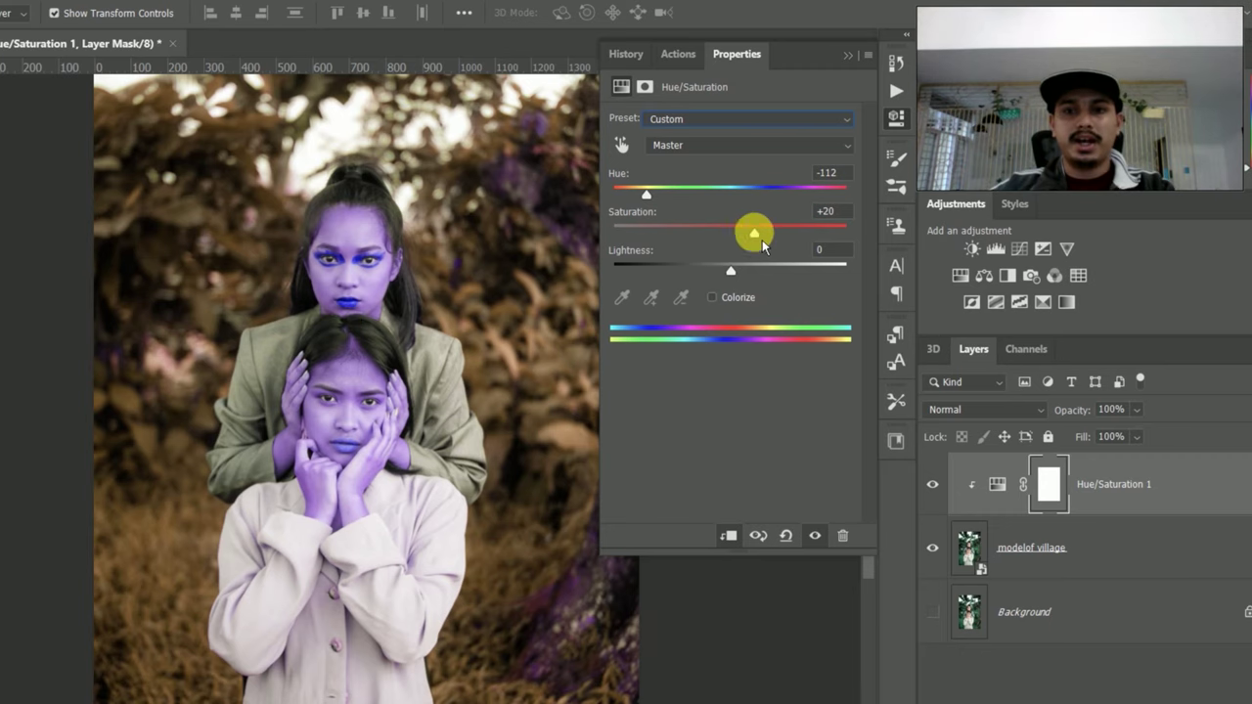
drag(753, 233, 704, 242)
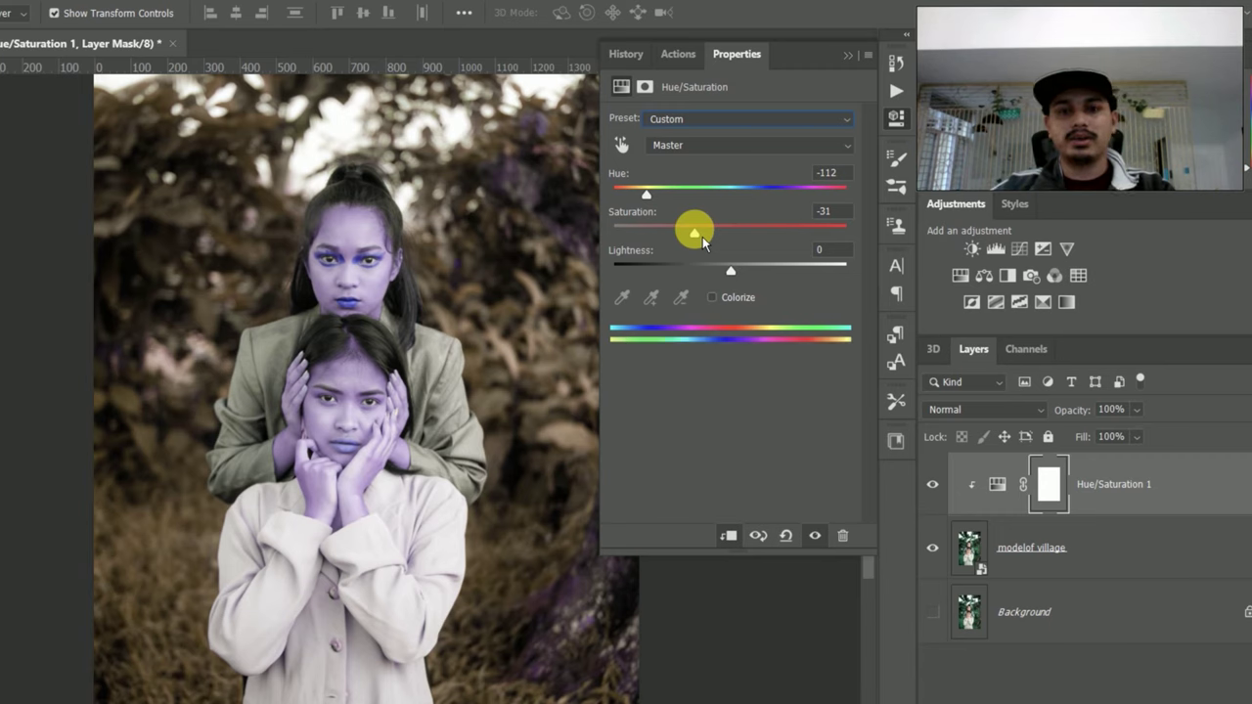
key(ctrl+z)
drag(656, 210, 686, 208)
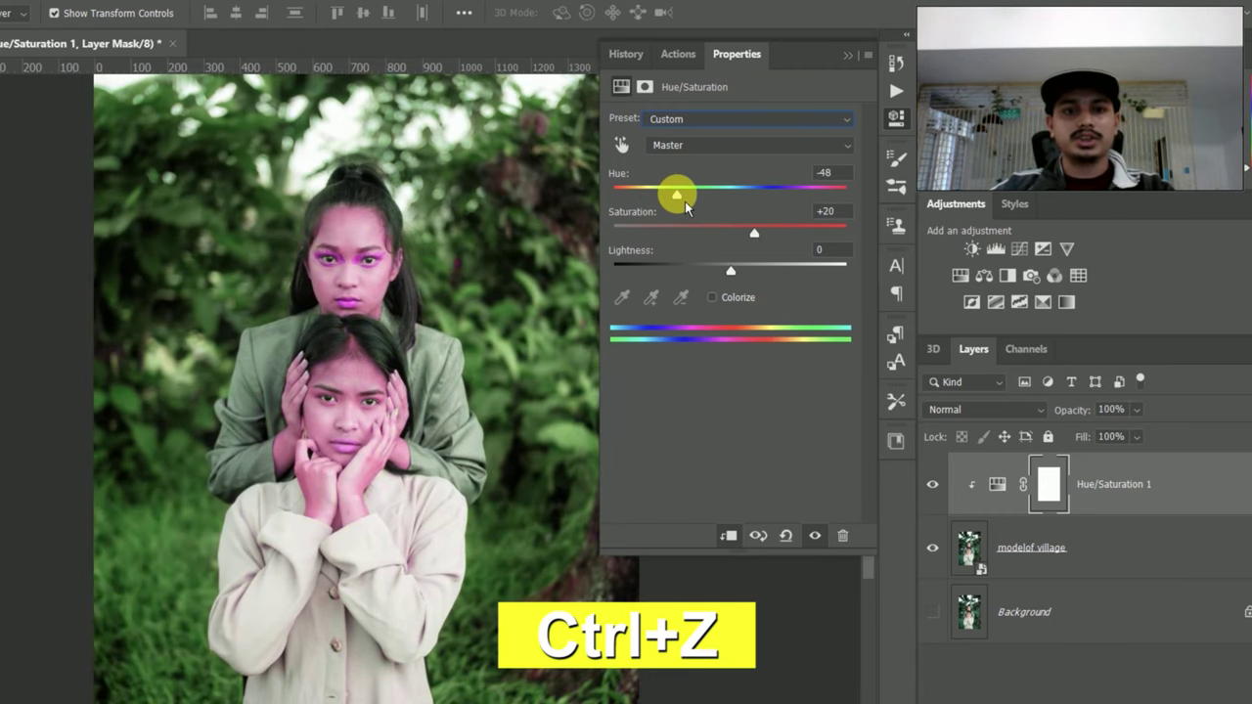
drag(689, 207, 728, 207)
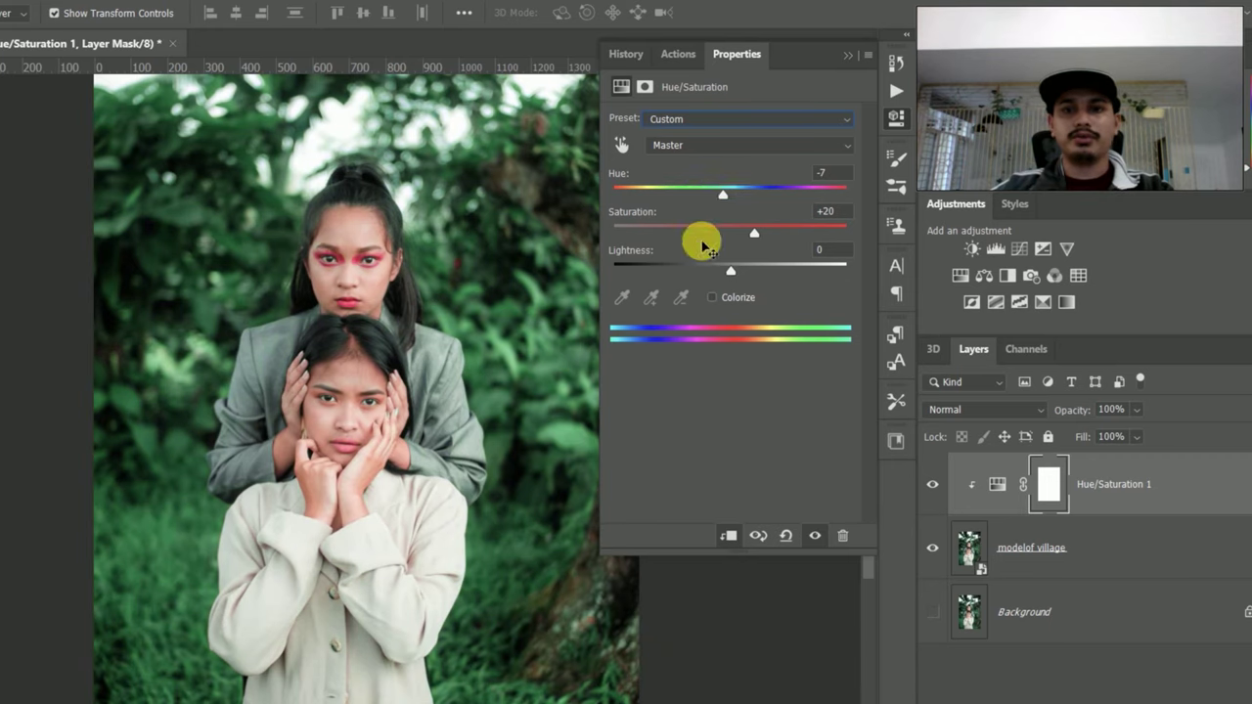
Reset Hue/Saturation to default, target Greens, and widen the colour range sliders.
click(847, 122)
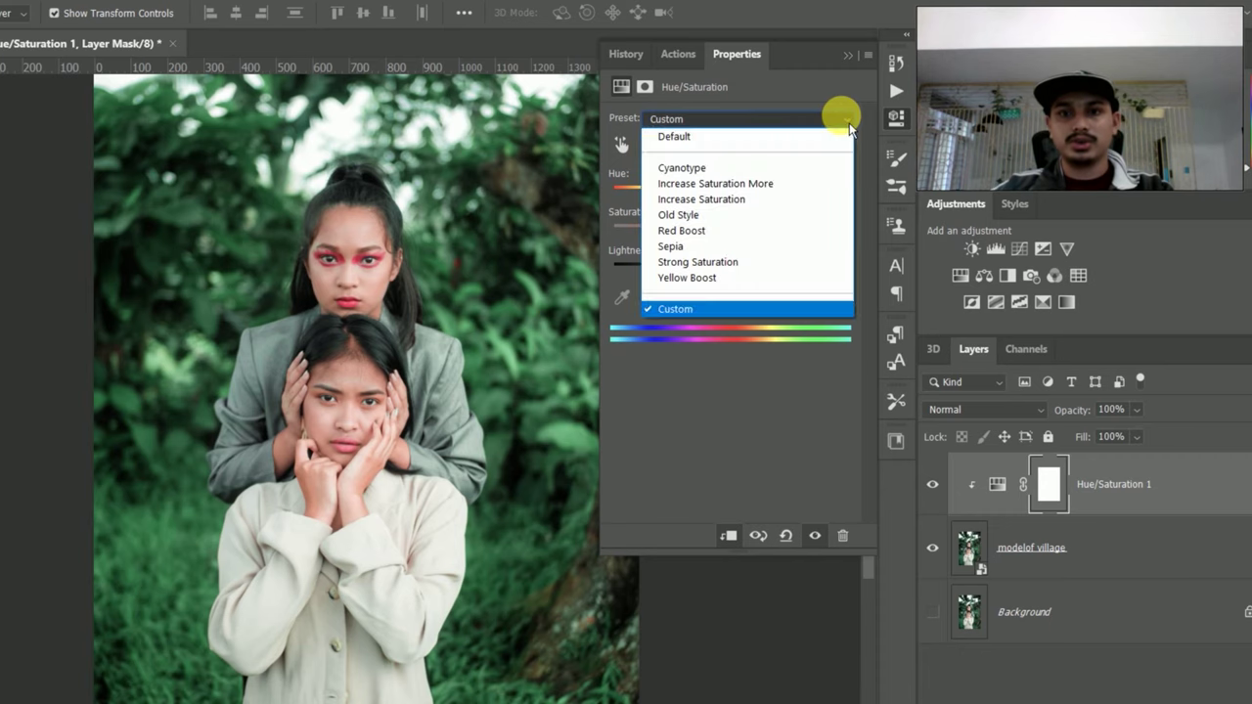
click(810, 138)
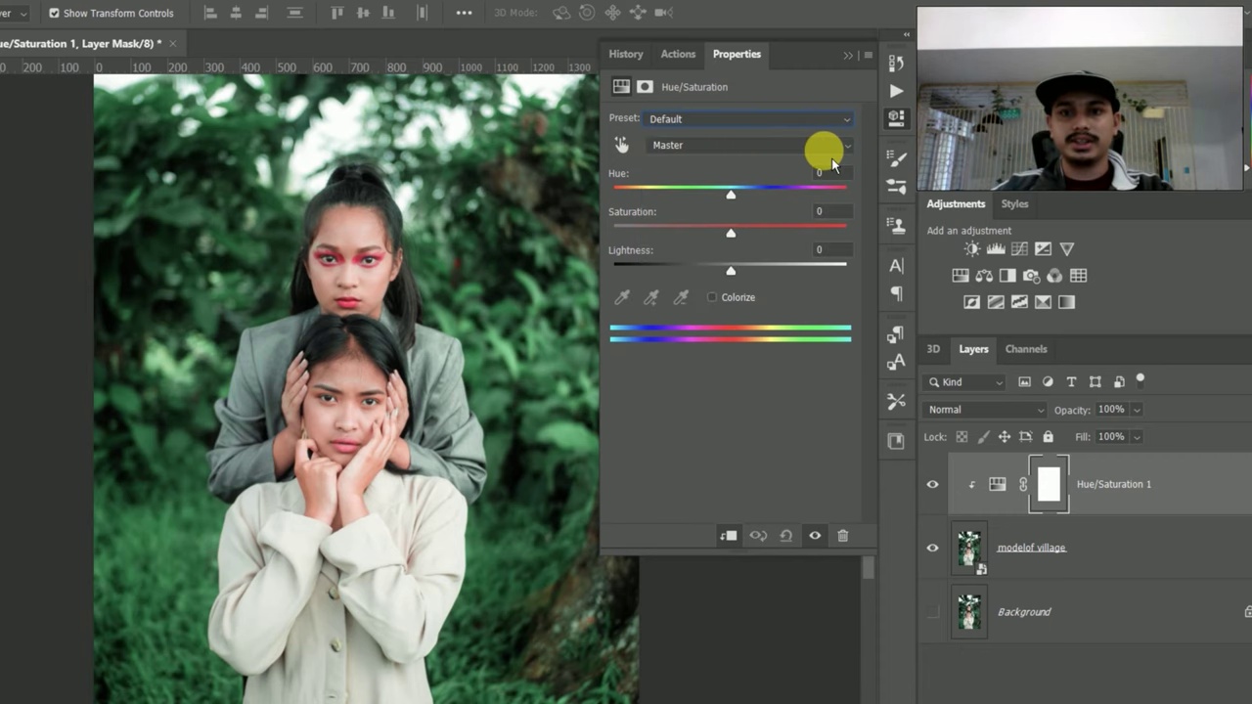
click(839, 144)
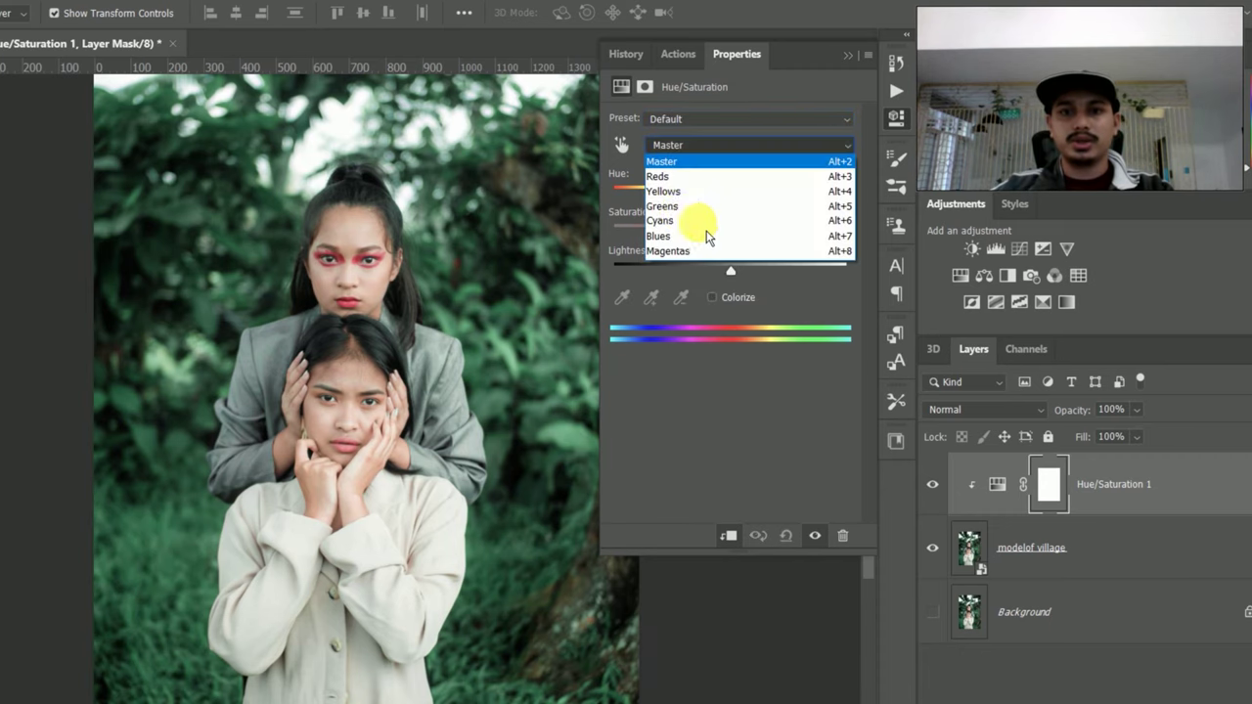
click(673, 207)
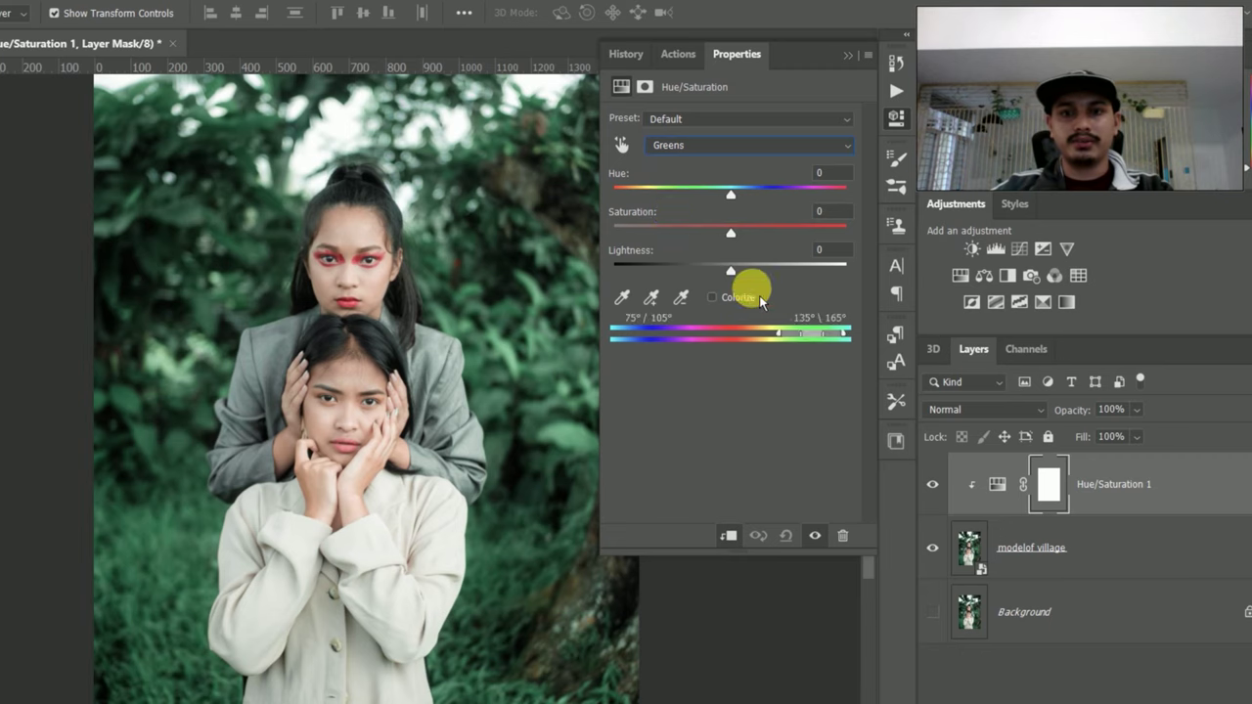
drag(785, 340, 856, 337)
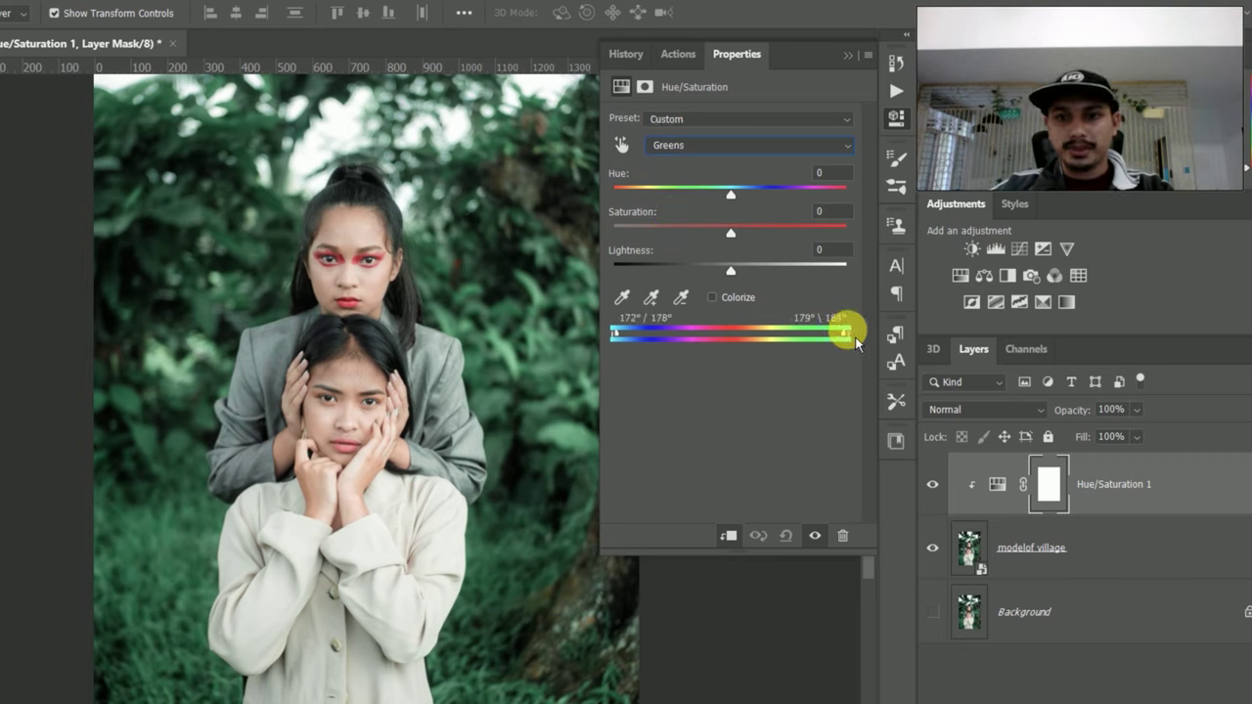
drag(856, 342, 822, 345)
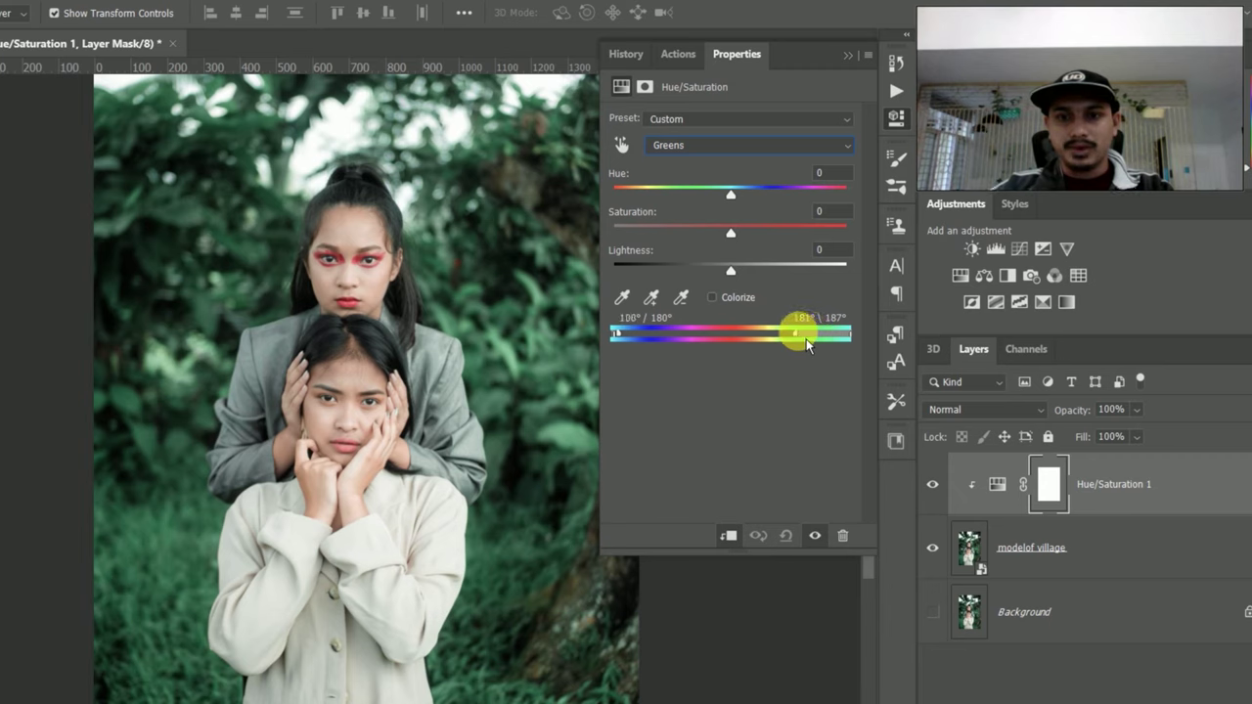
Set Hue to -157 and Saturation to +43, then collapse the properties panel.
mouse_move(731, 194)
mouse_down()
mouse_move(680, 208)
mouse_move(635, 198)
mouse_up()
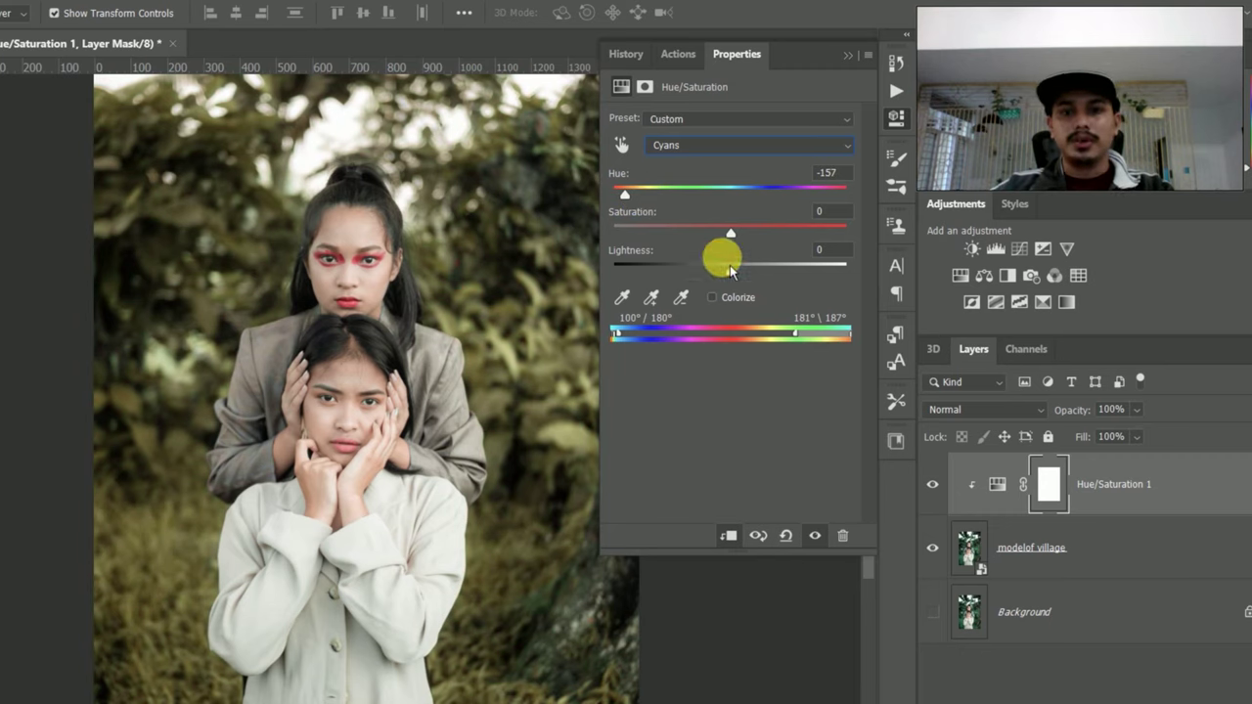
mouse_move(731, 233)
mouse_down()
mouse_move(702, 240)
mouse_move(852, 244)
mouse_up()
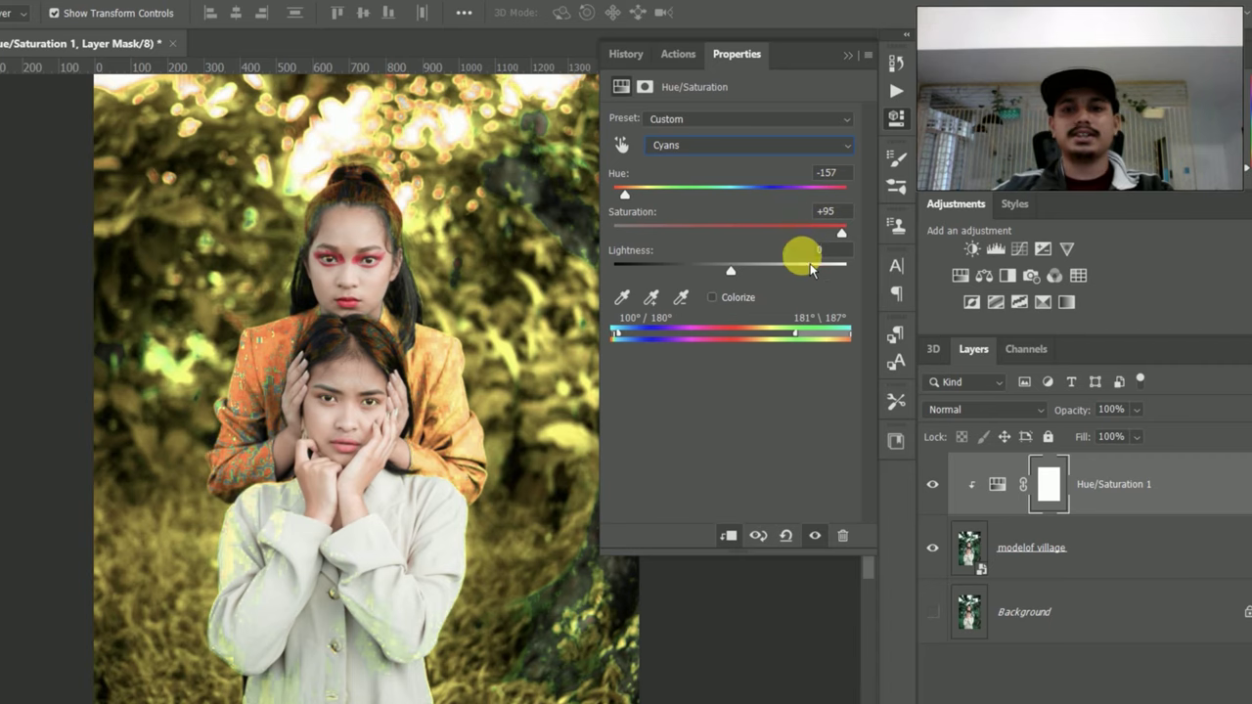
click(802, 237)
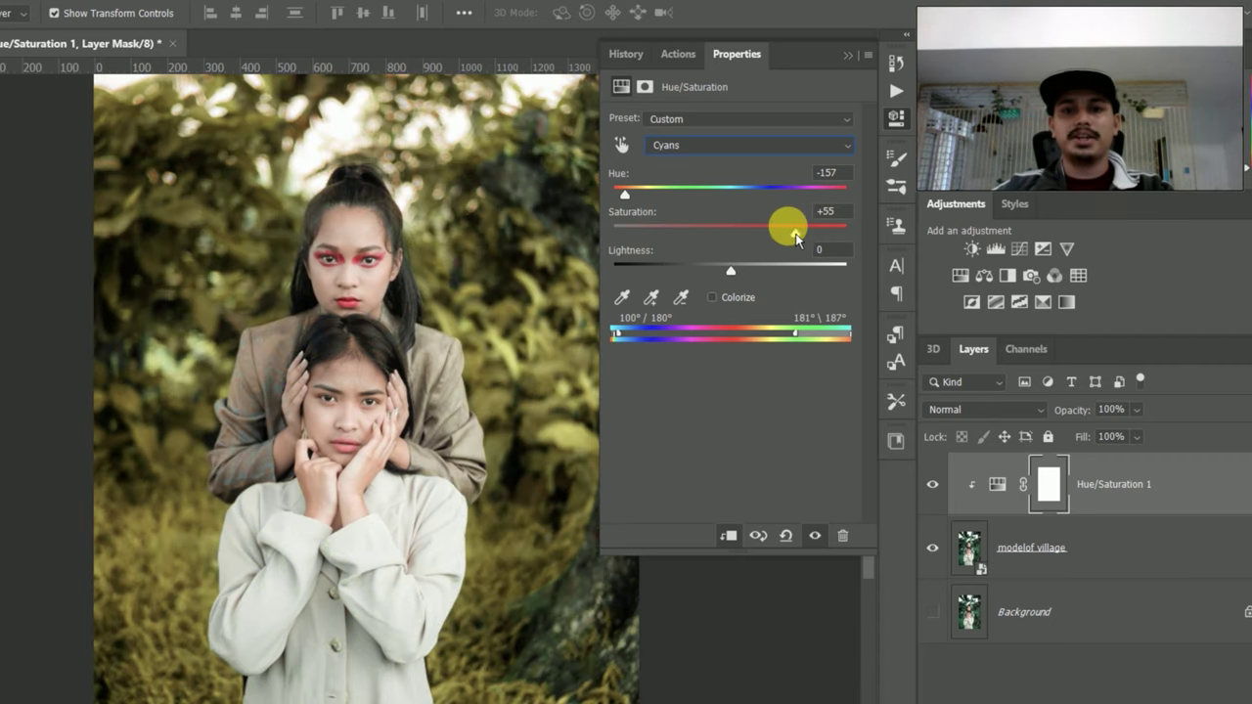
drag(790, 240, 789, 240)
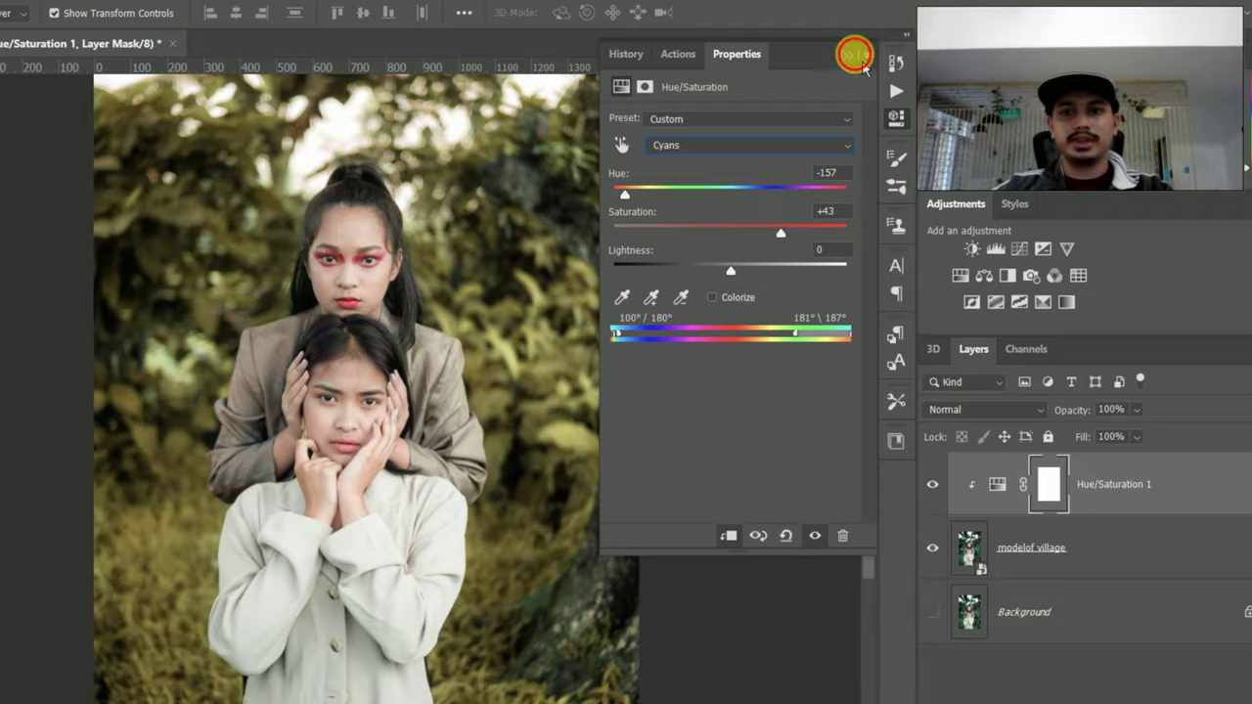
click(848, 55)
scroll(567, 358, down, 1)
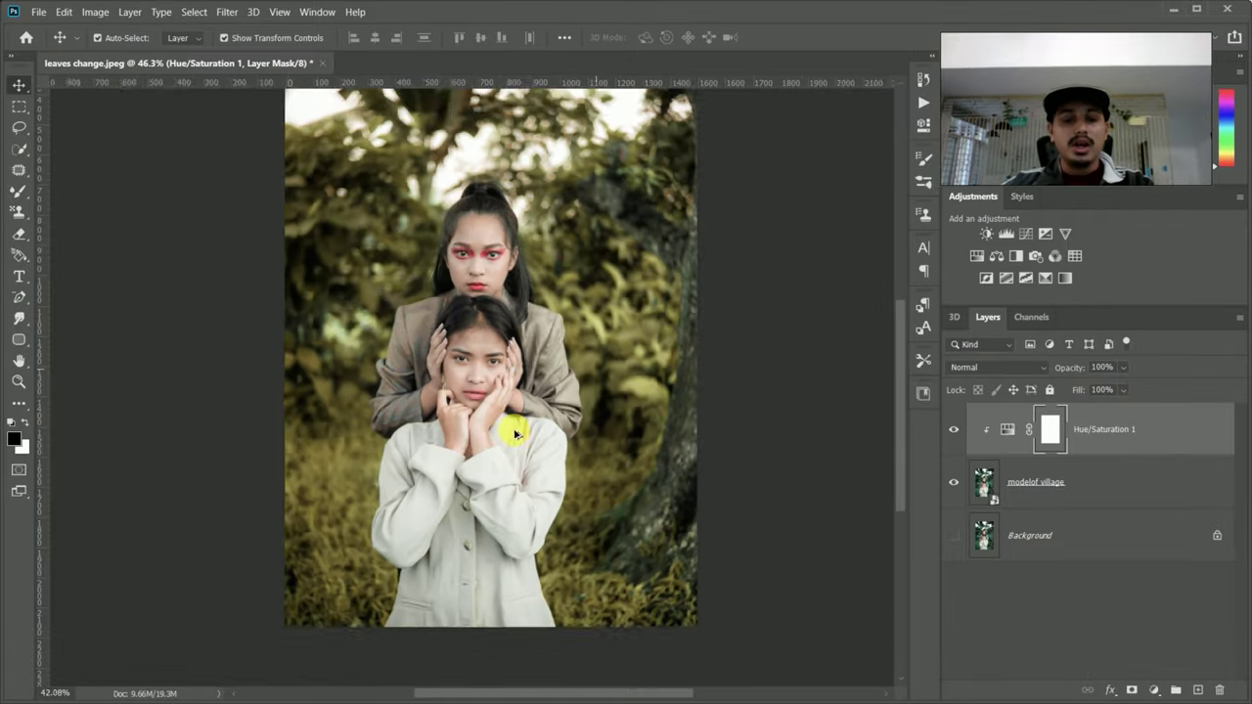
scroll(512, 425, down, 1)
scroll(548, 377, down, 1)
scroll(551, 377, up, 1)
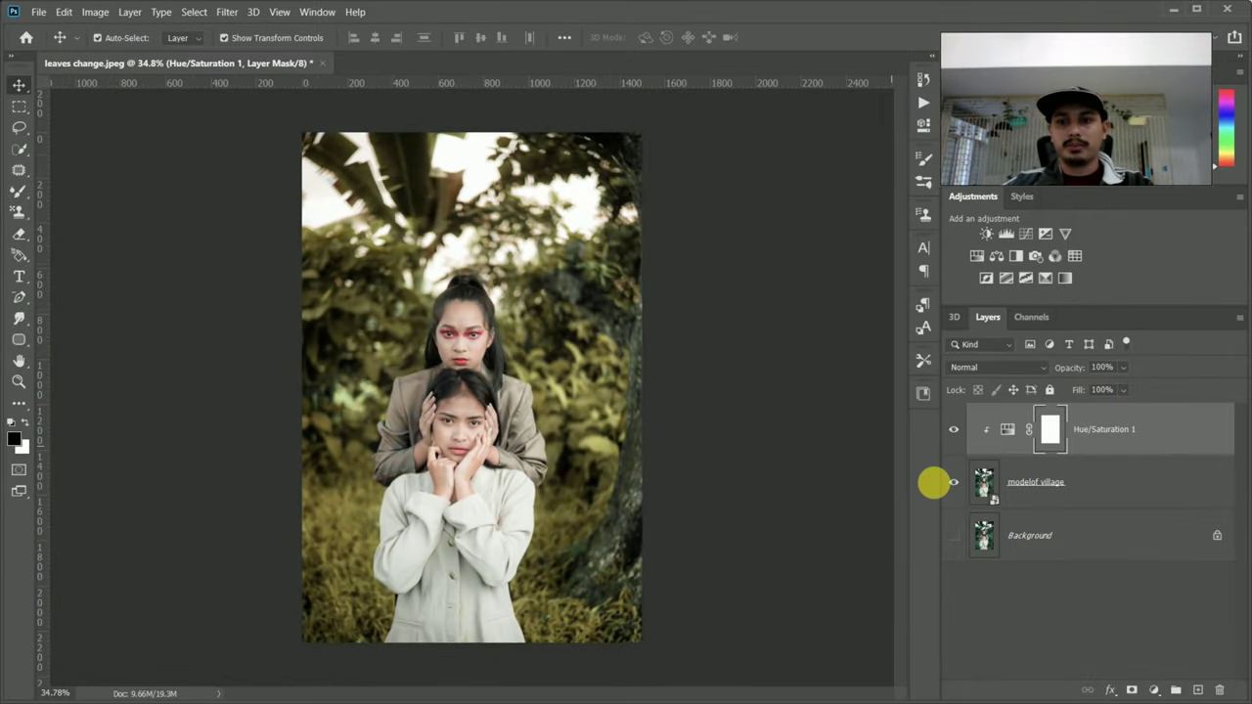
click(955, 431)
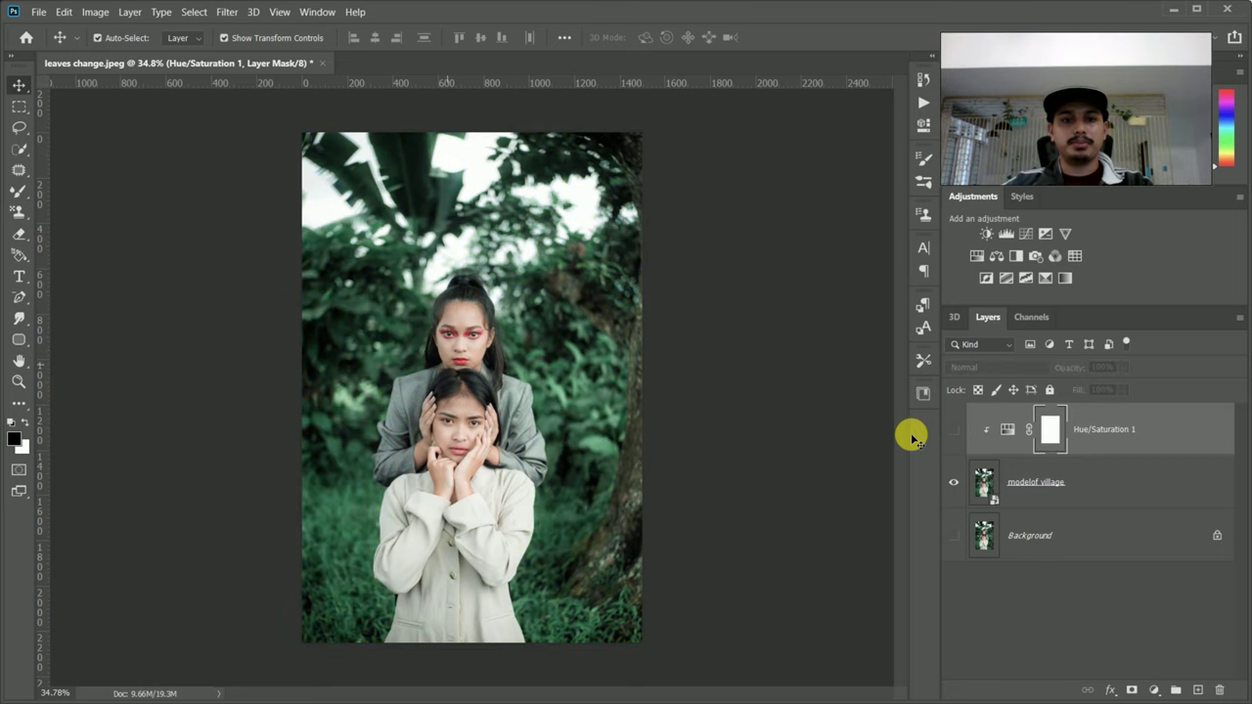
click(955, 431)
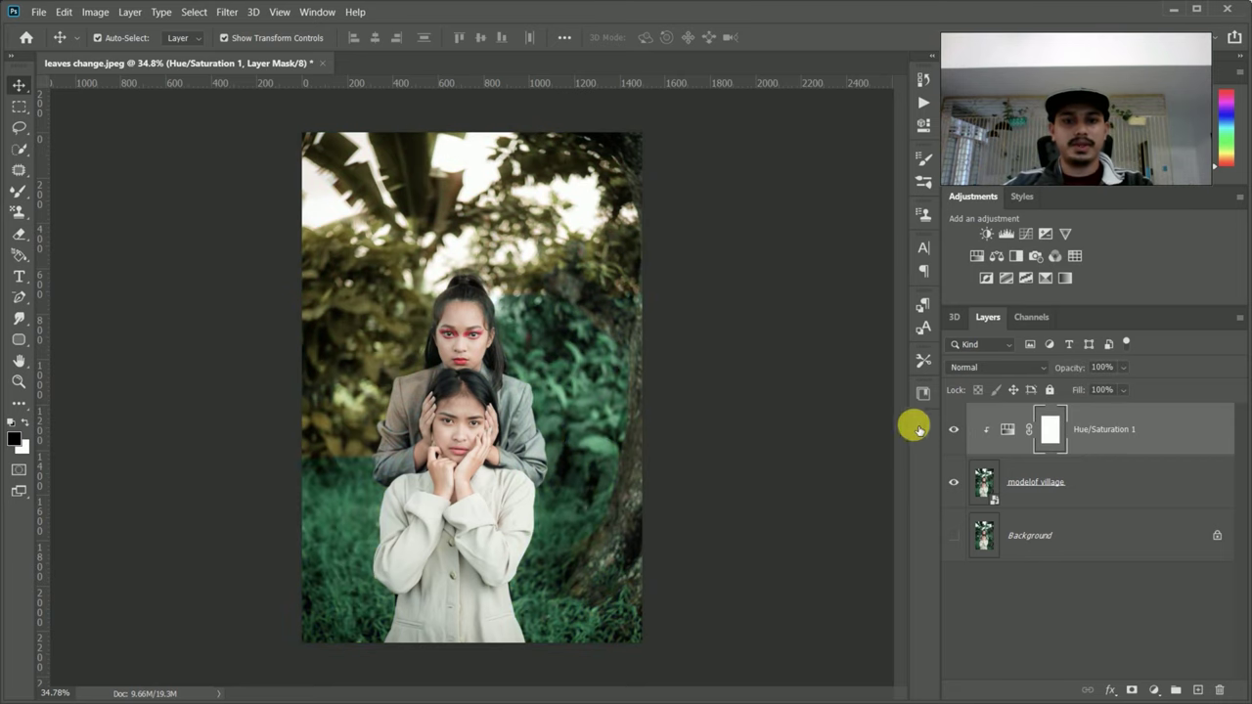
scroll(544, 405, up, 1)
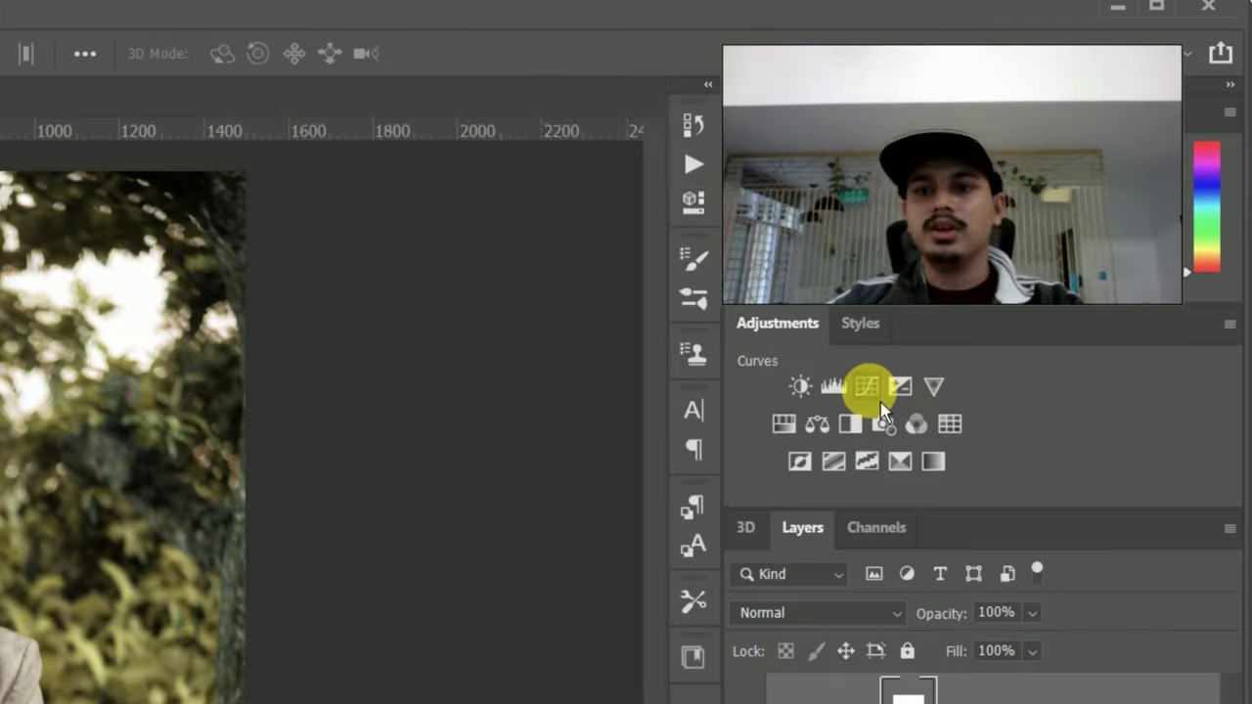
Add a Curves adjustment pulling the Green channel down to Input 96 / Output 55.
click(1025, 235)
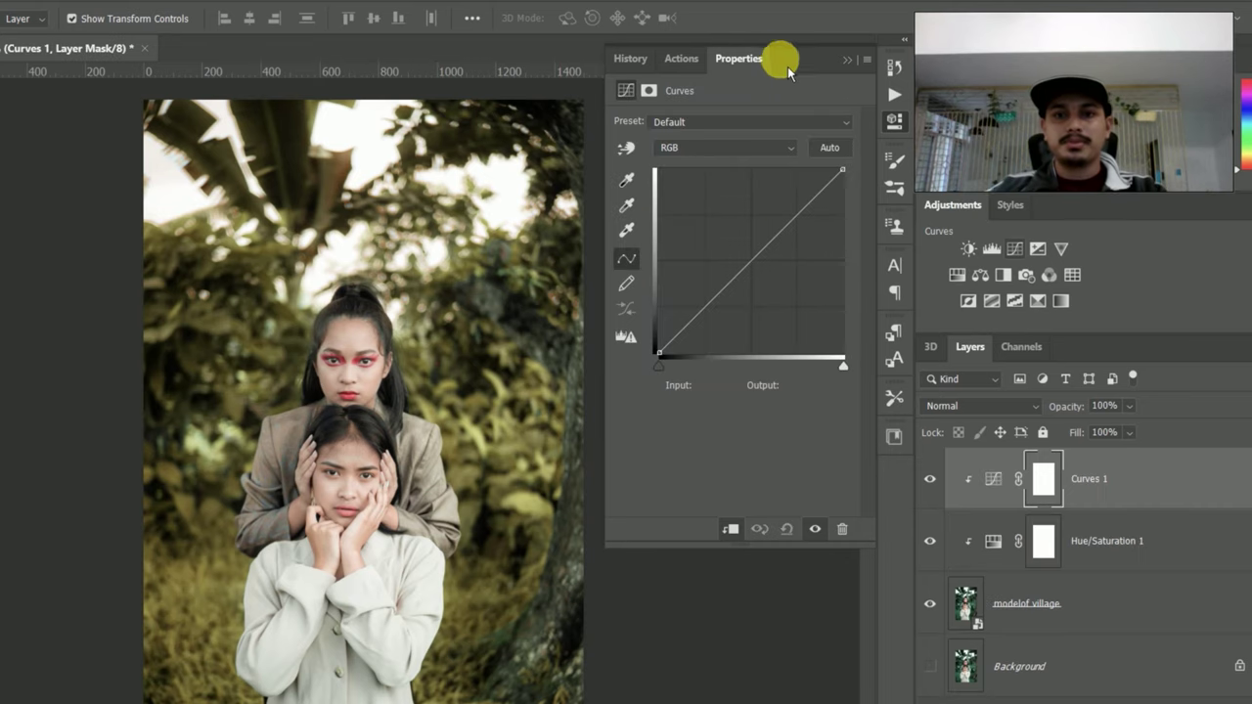
mouse_move(739, 59)
mouse_down()
mouse_move(746, 160)
mouse_move(779, 168)
mouse_up()
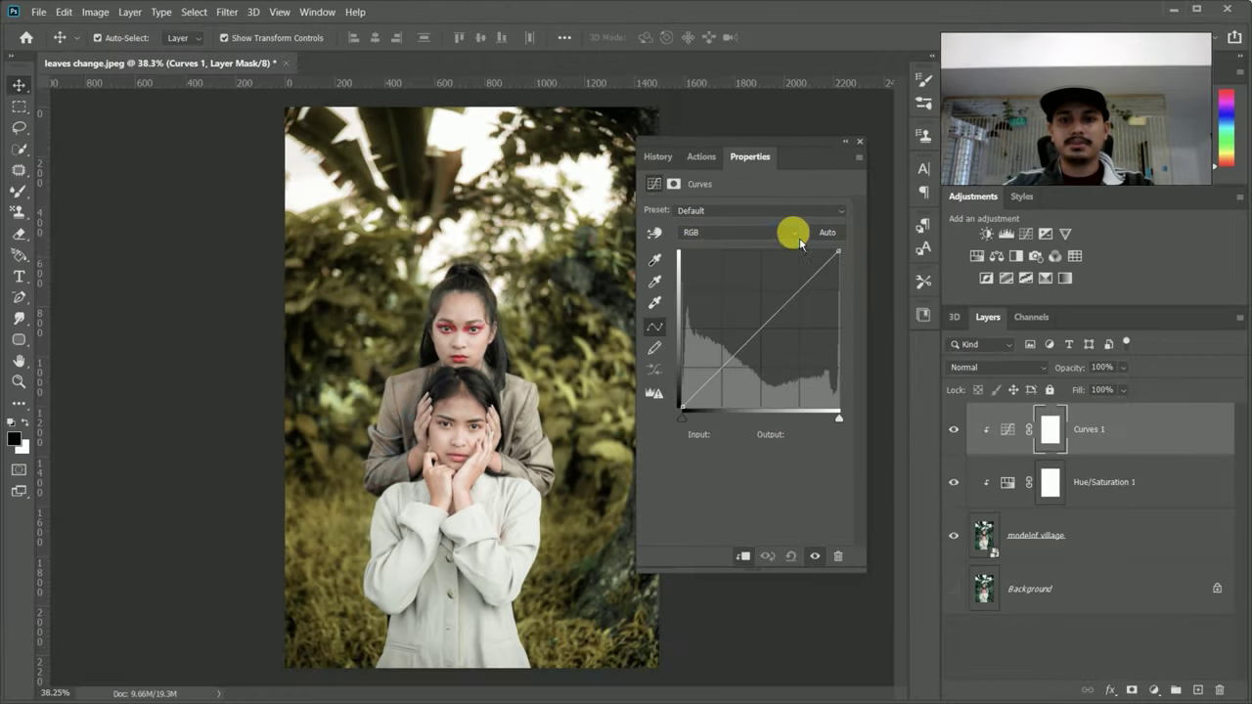
click(793, 235)
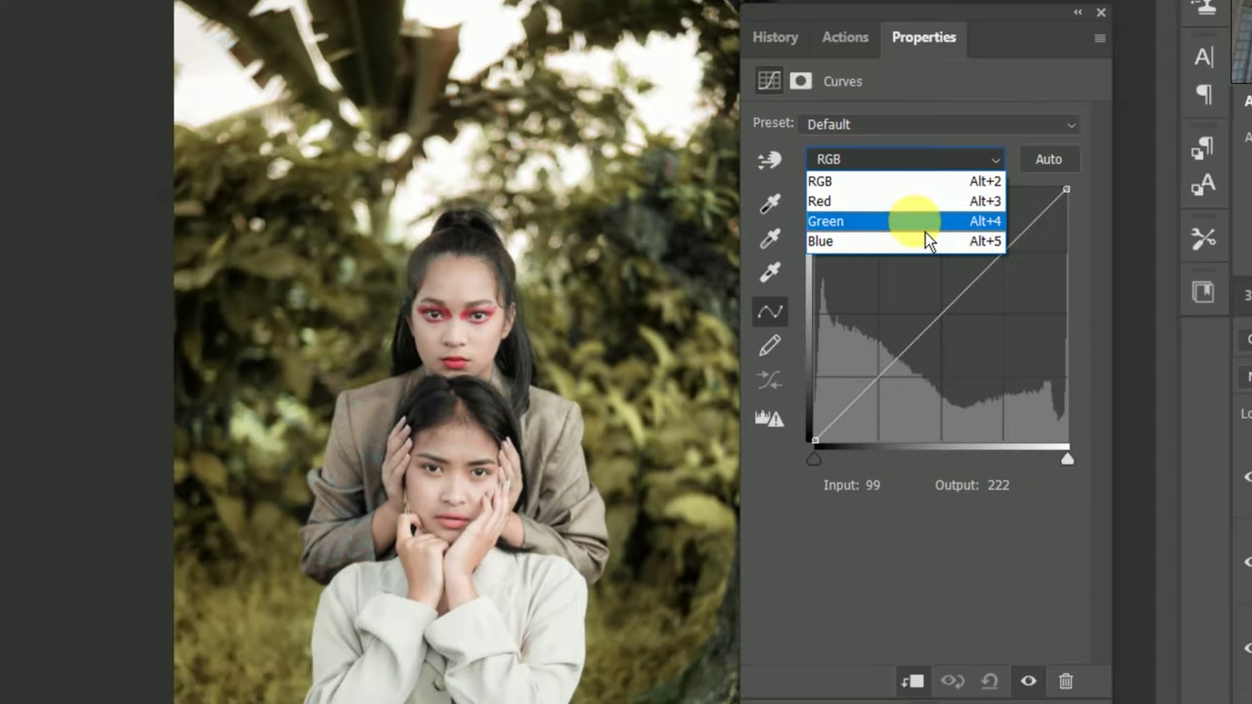
click(877, 210)
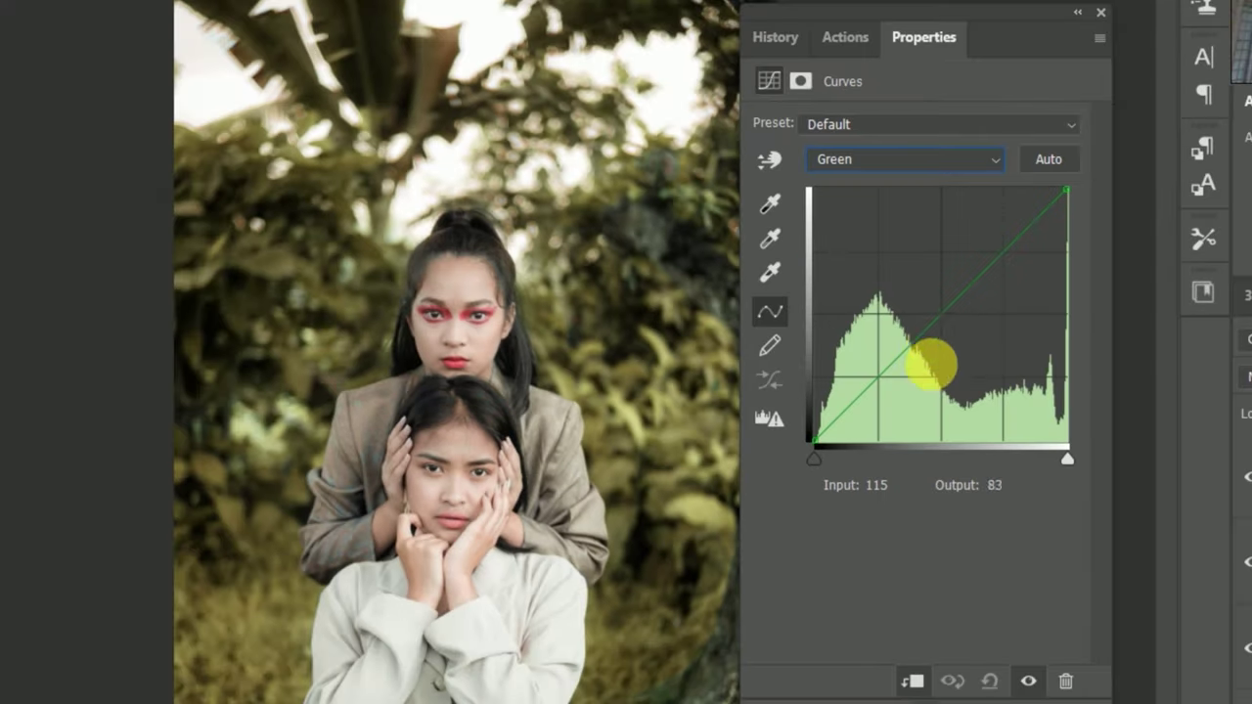
click(923, 334)
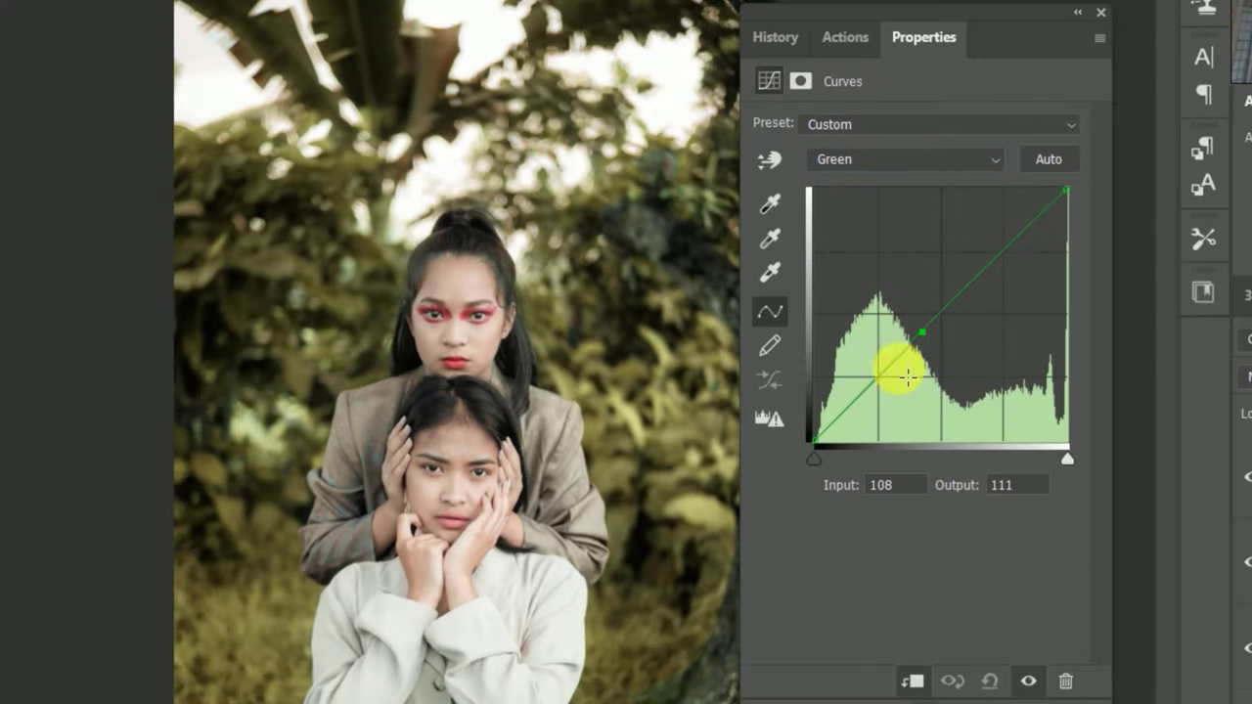
drag(910, 391, 918, 395)
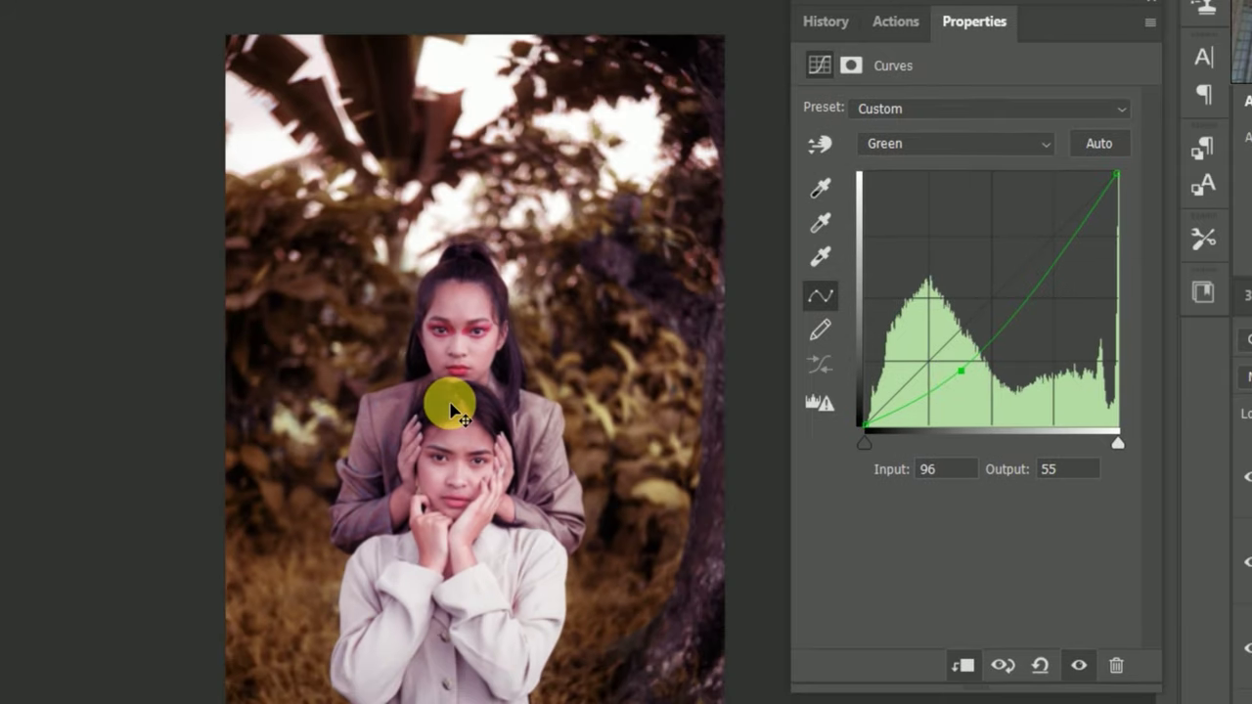
scroll(455, 411, up, 1)
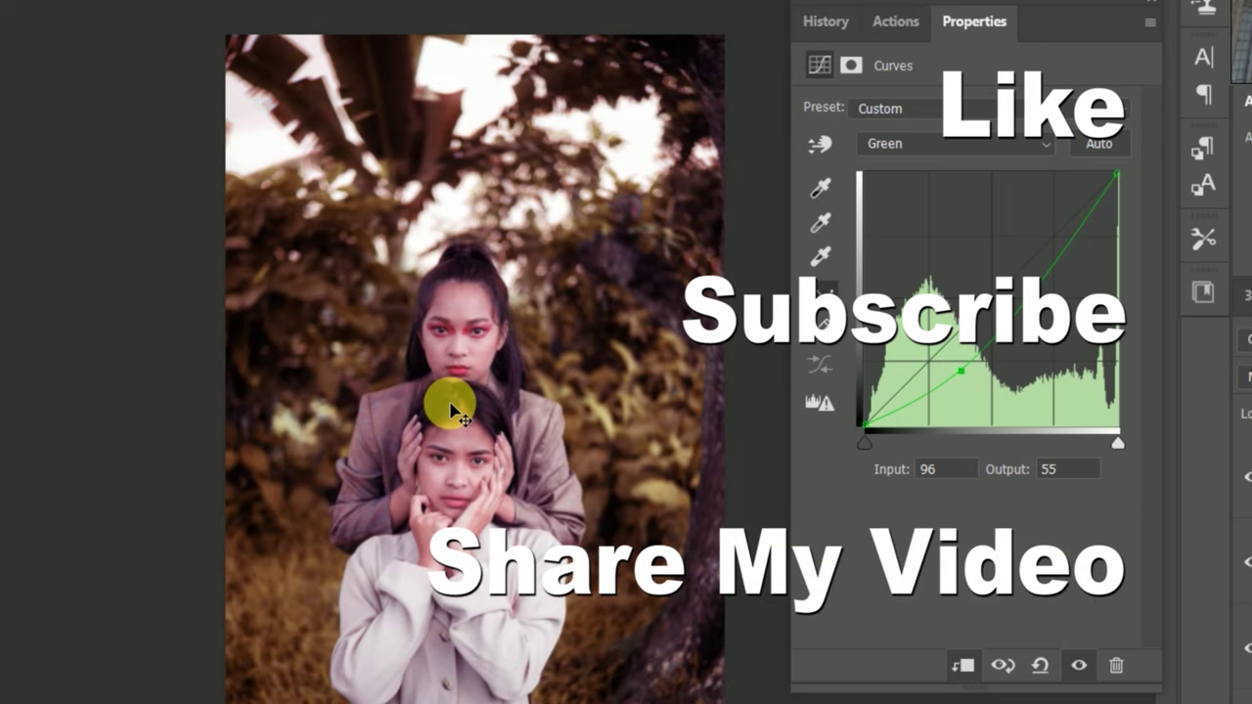
scroll(519, 517, up, 1)
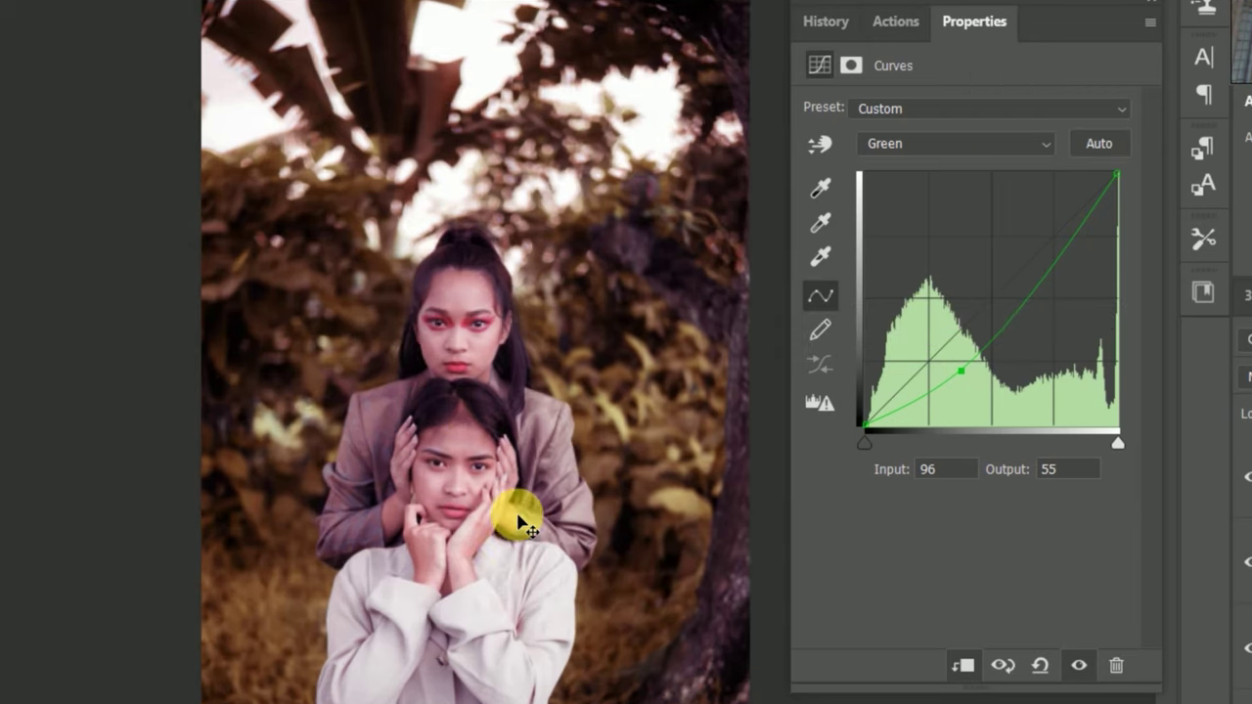
scroll(524, 524, down, 2)
scroll(523, 524, up, 1)
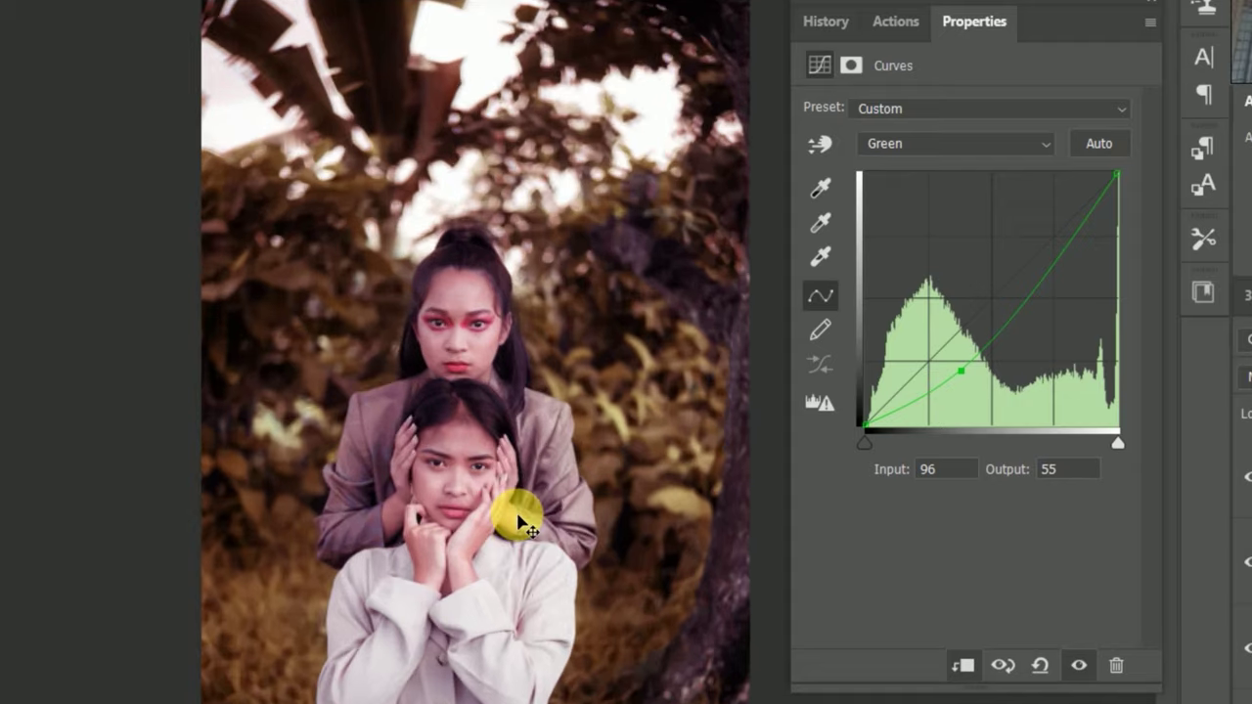